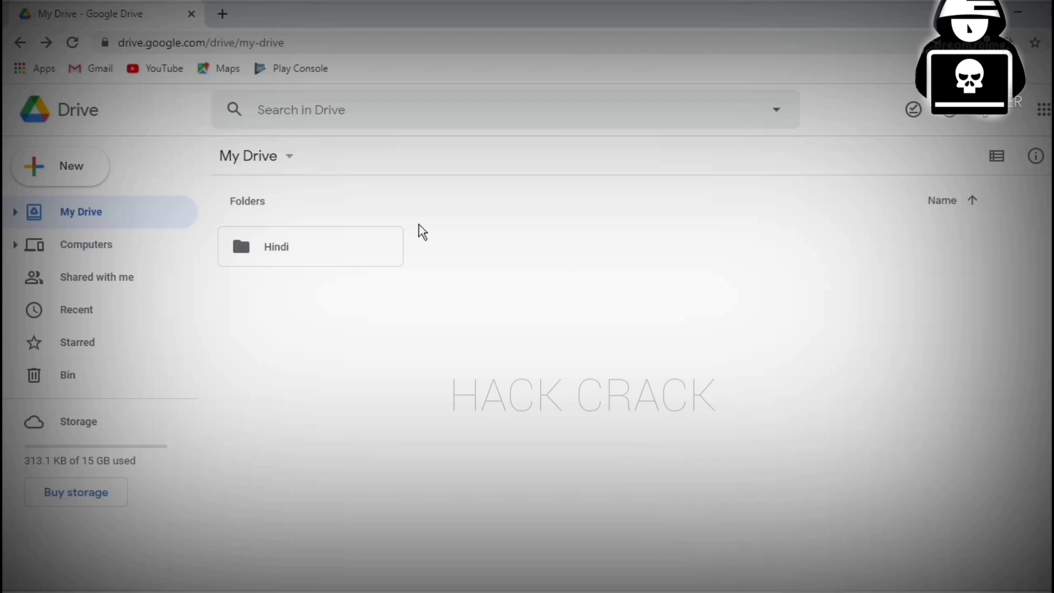
Upload Hindi.docx and man-5635507_1920.jpg from the computer into My Drive.
click(68, 165)
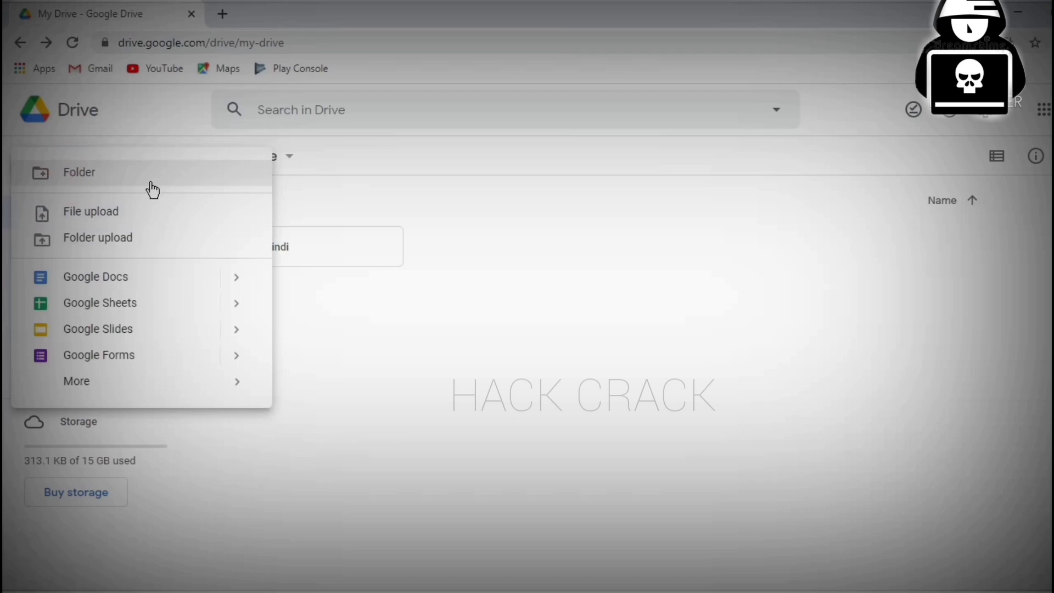
click(919, 336)
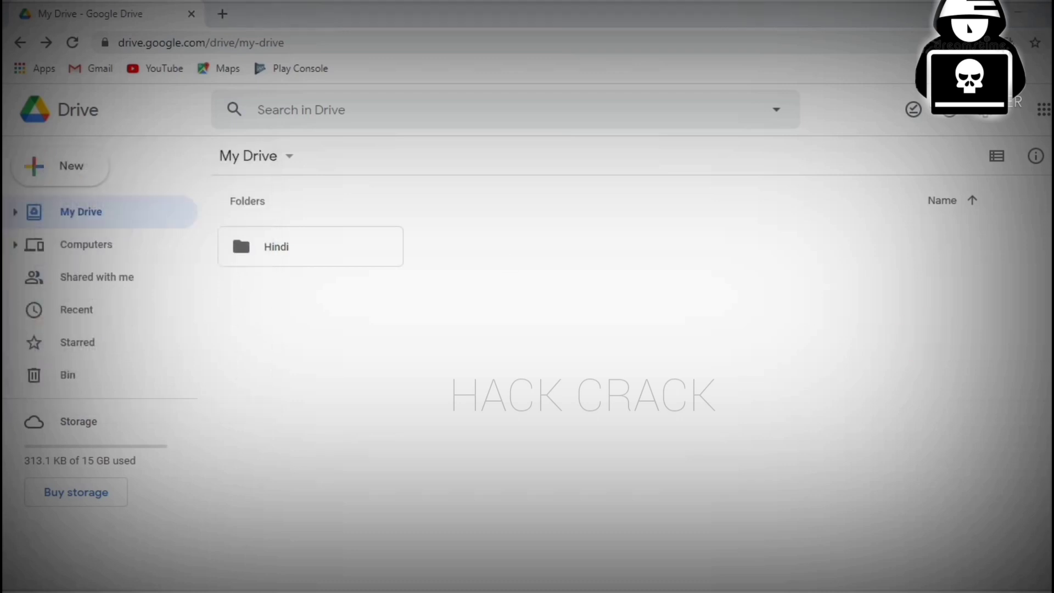
drag(625, 362, 433, 491)
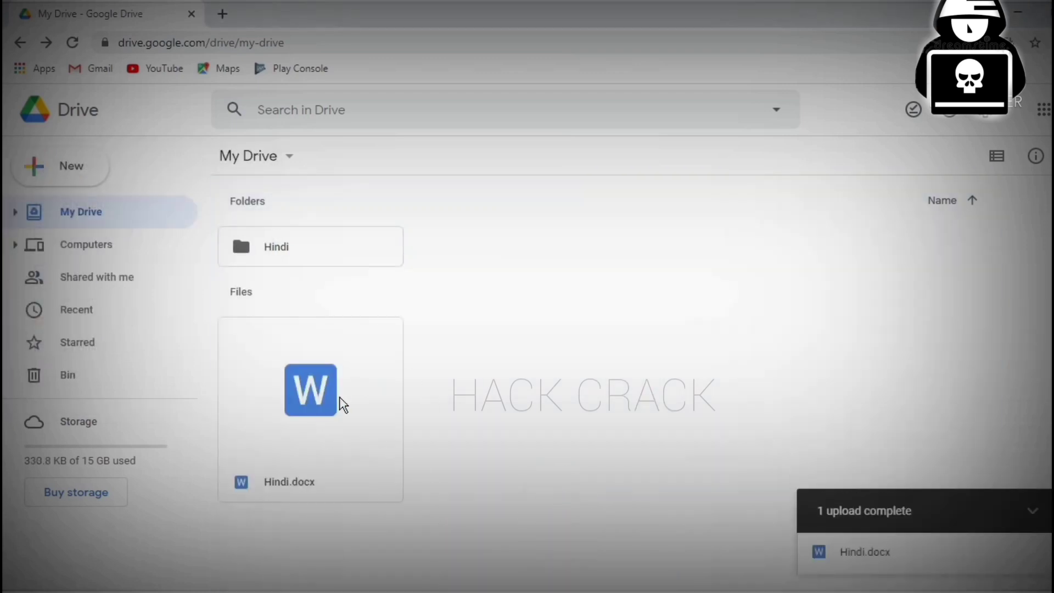
click(340, 398)
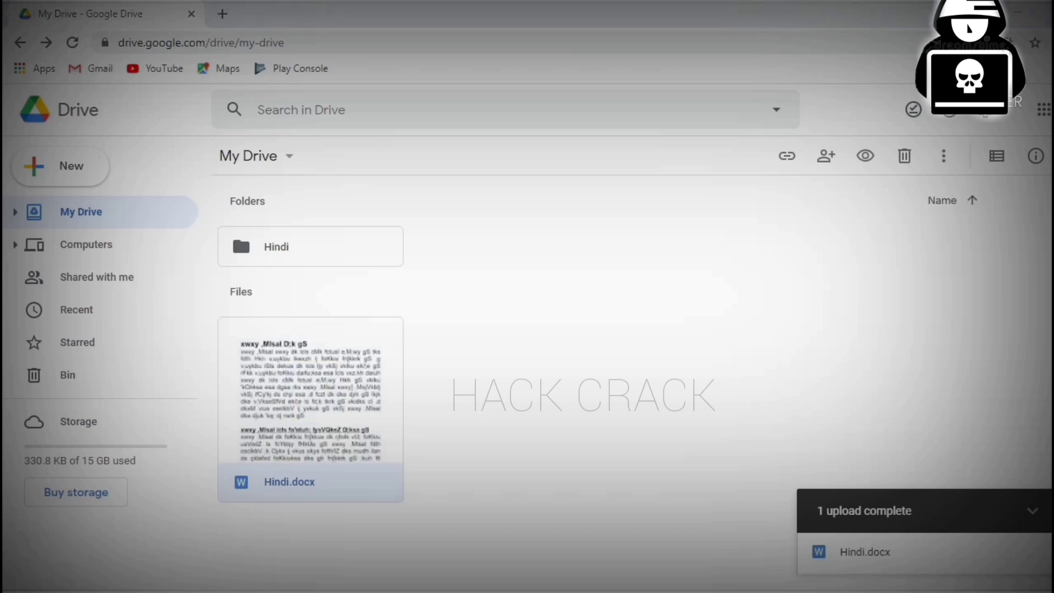
drag(784, 447, 668, 447)
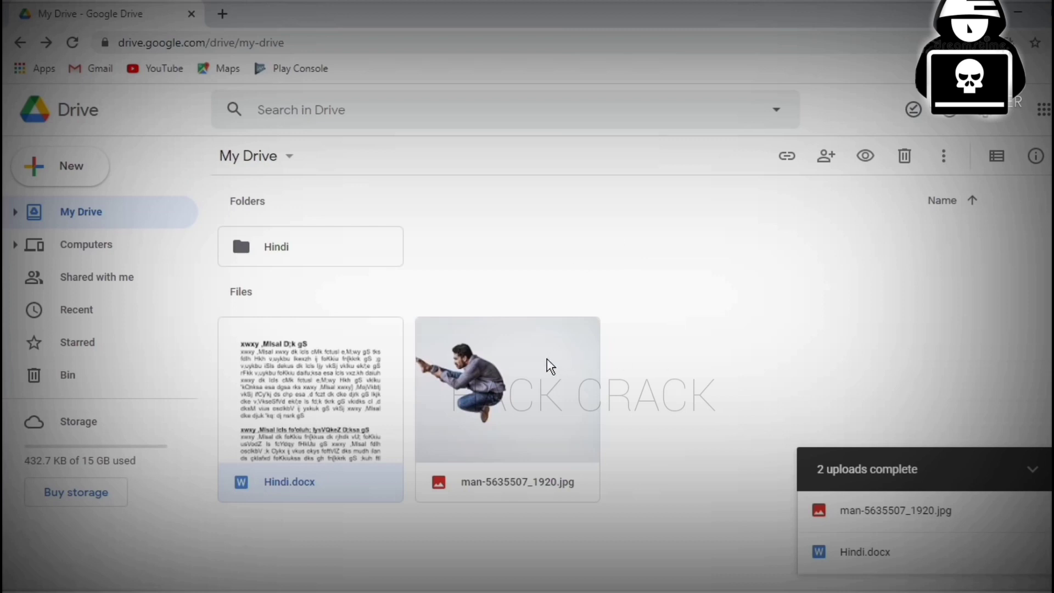
Upload the Windows 10 logo image dd20yat-610c8839-73ba-49d2-9621-e76ac89014db from Downloads as a new version of man-5635507_1920.jpg.
right_click(501, 366)
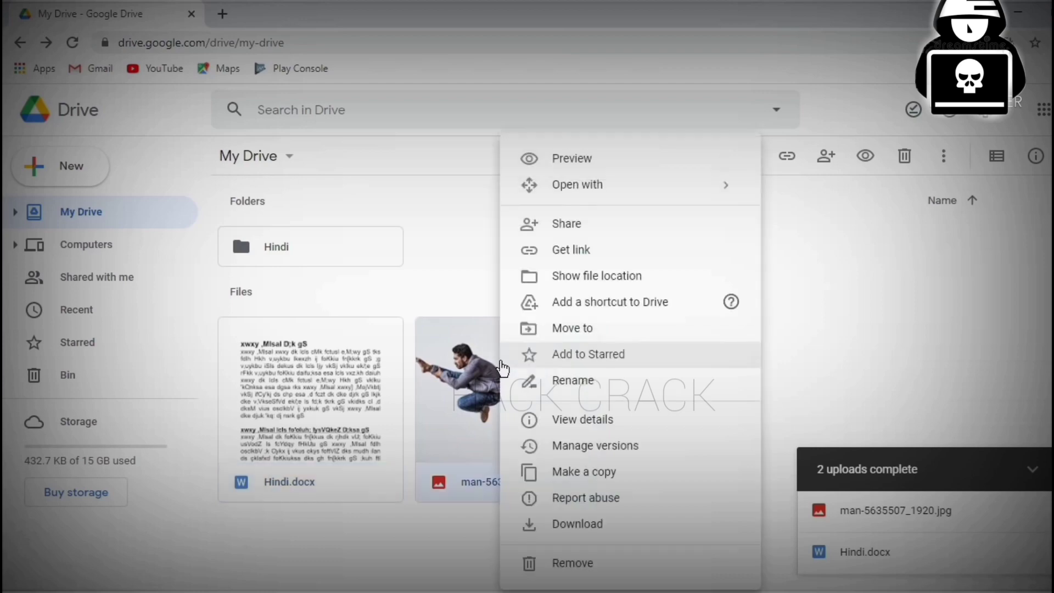
click(656, 453)
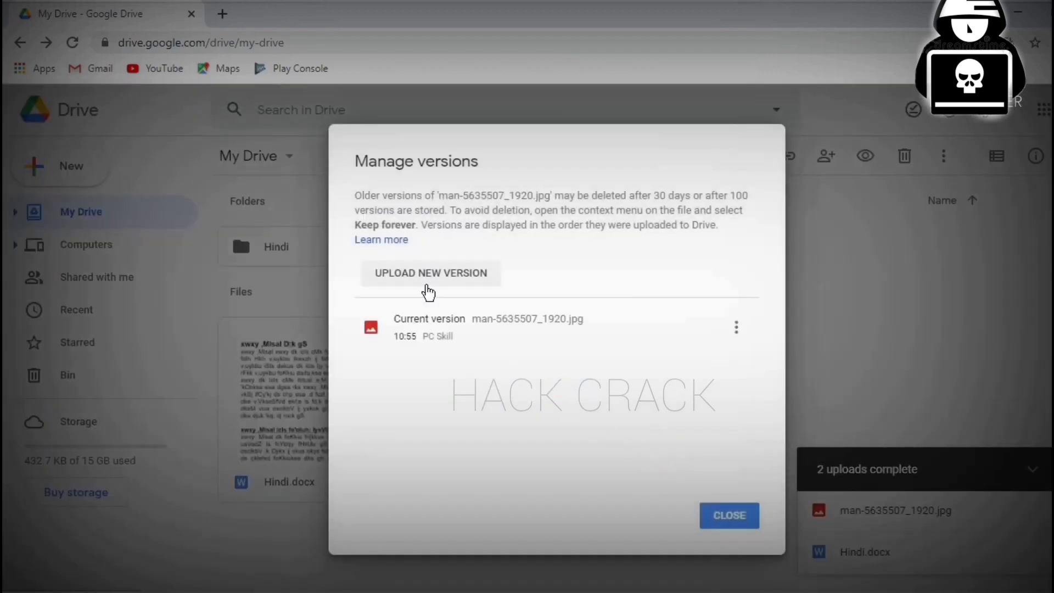
click(428, 288)
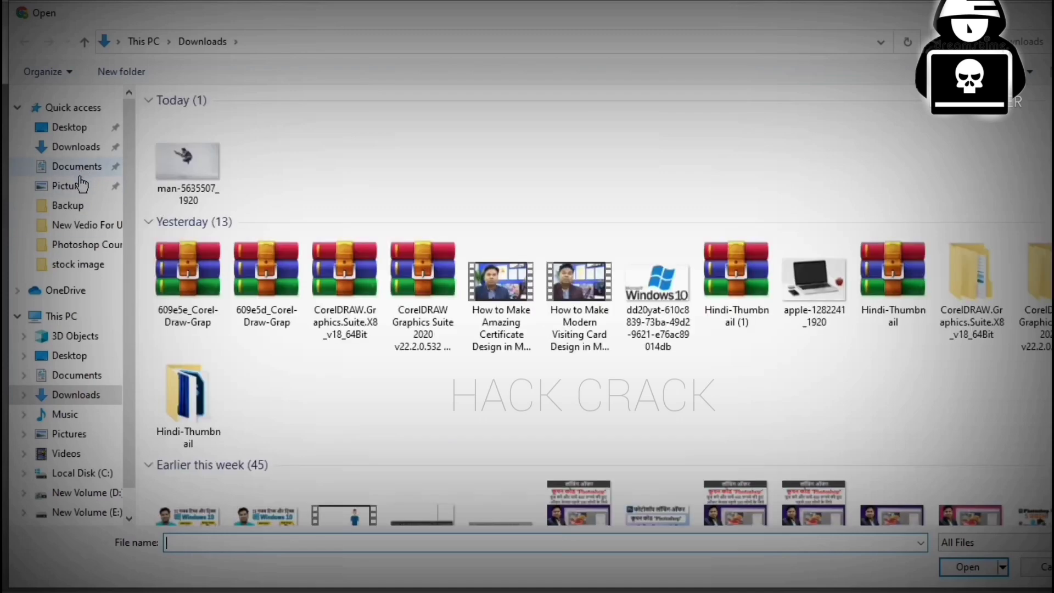
click(663, 304)
click(950, 567)
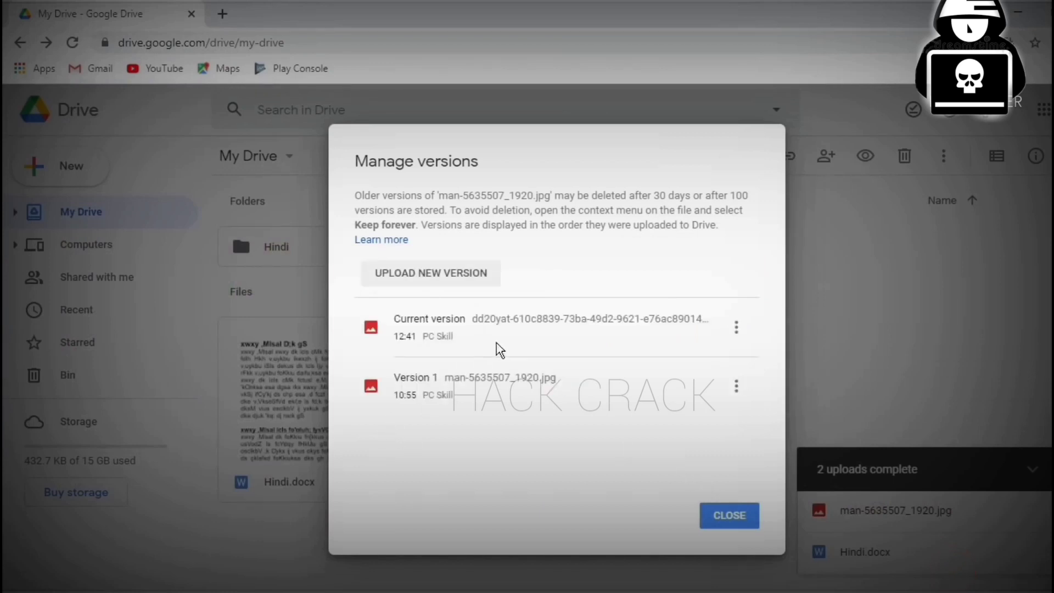
click(736, 515)
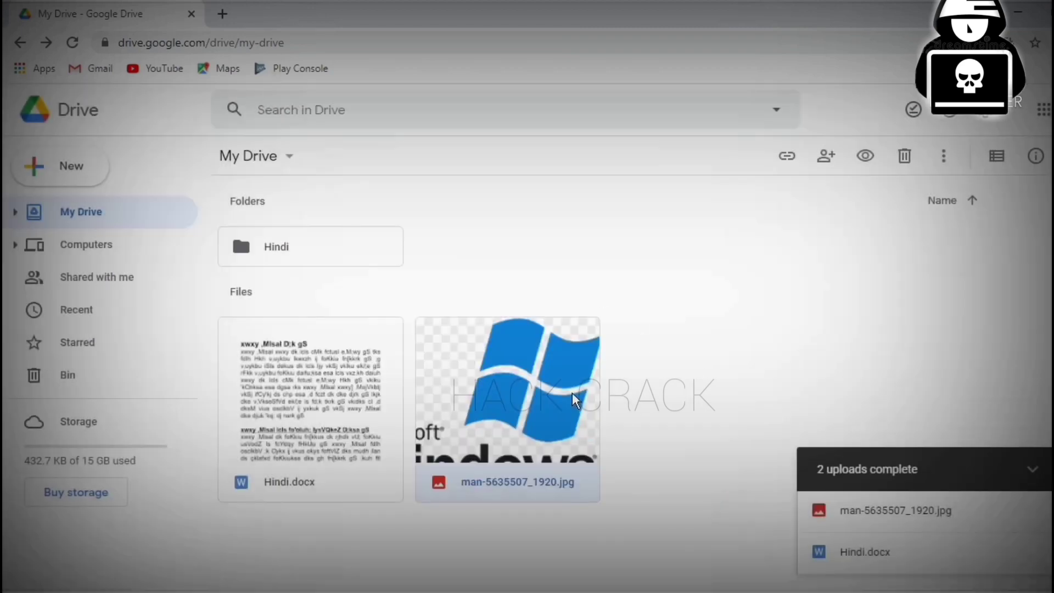
click(748, 348)
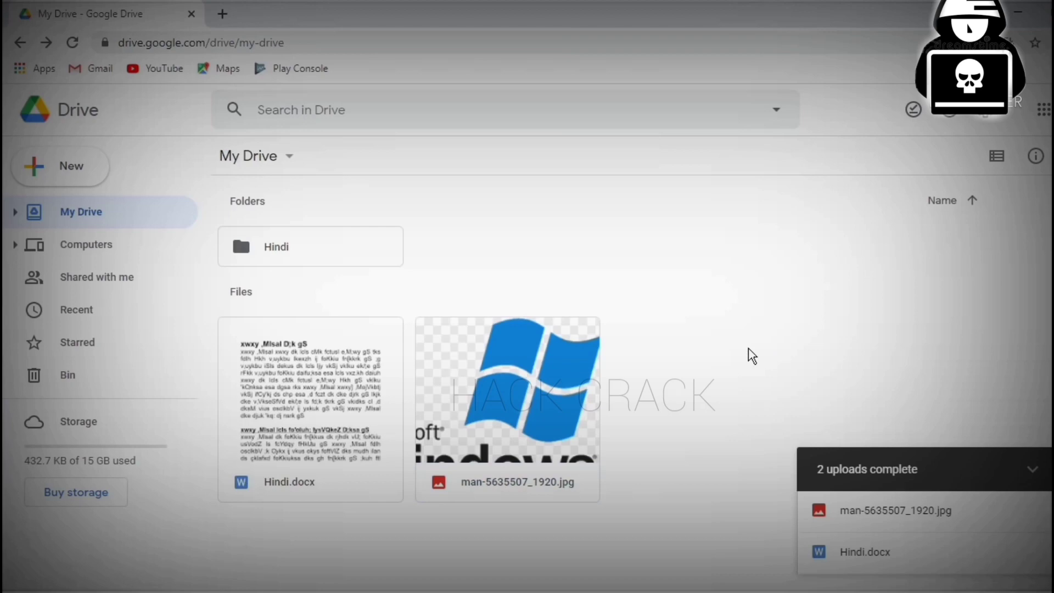
Review the version list of man-5635507_1920.jpg and the options available for Version 1.
click(441, 341)
right_click(451, 345)
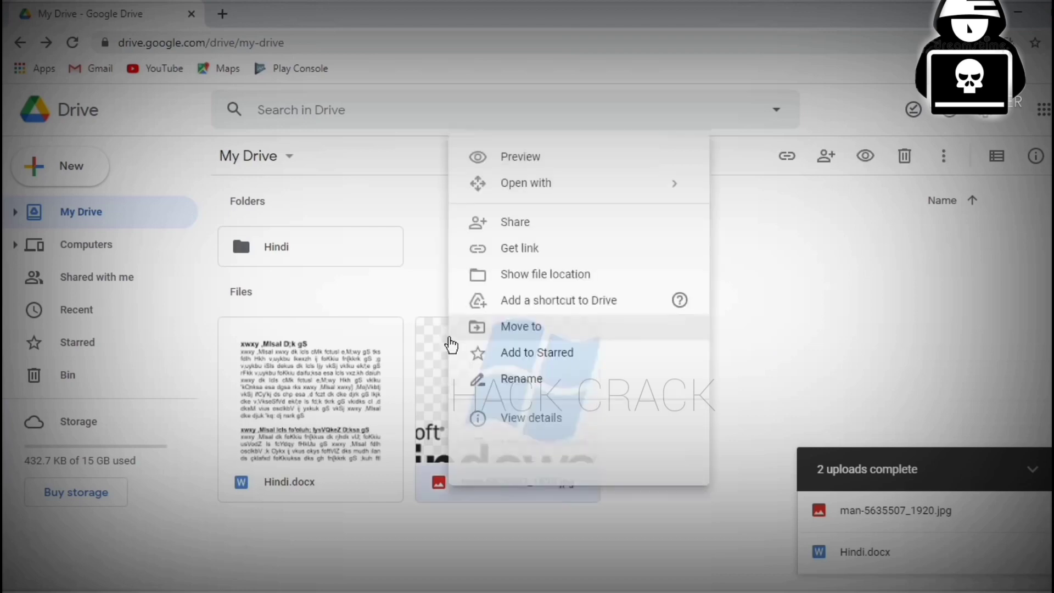
click(592, 453)
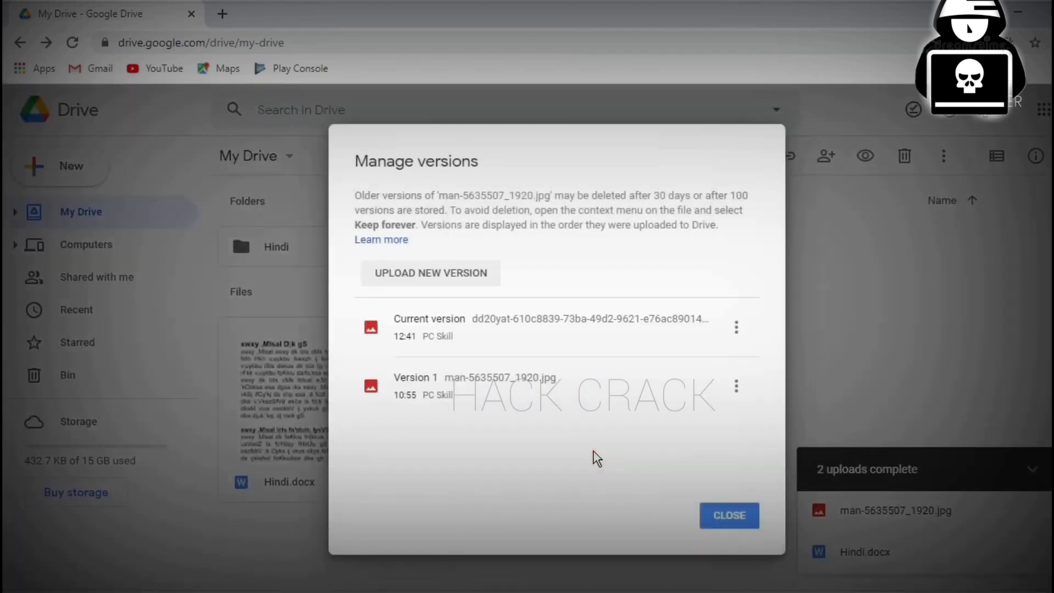
click(737, 388)
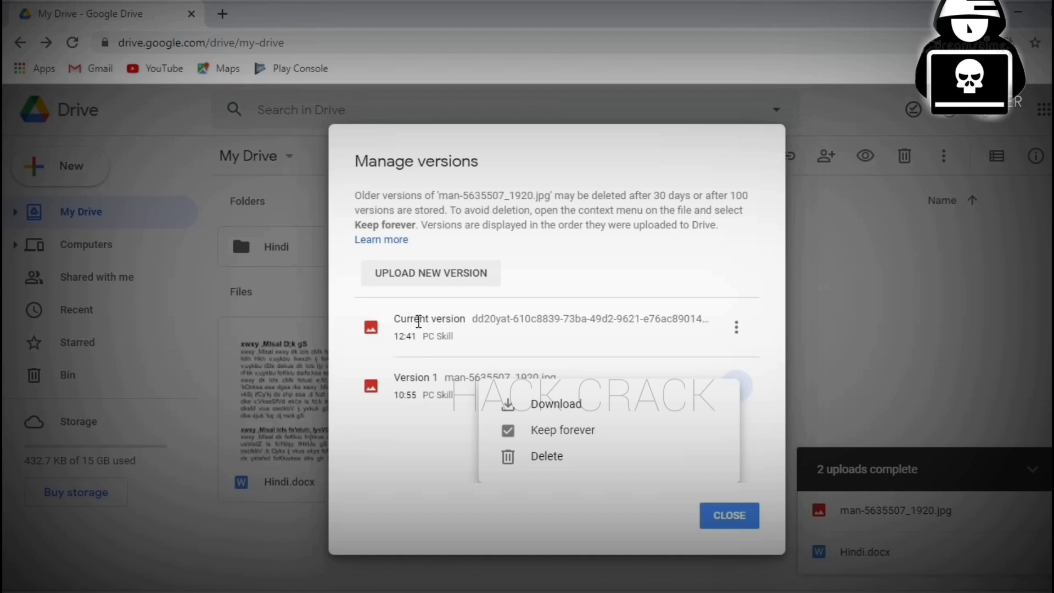
click(432, 427)
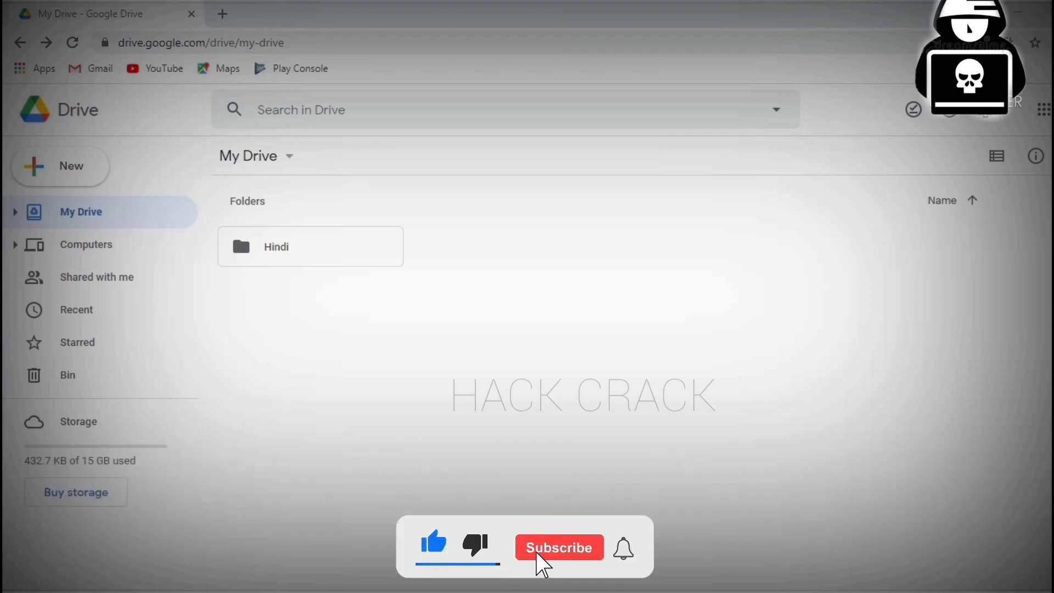
Upload Hindi PDF.JPG from the computer into My Drive and preview the scanned page.
drag(1052, 291, 532, 285)
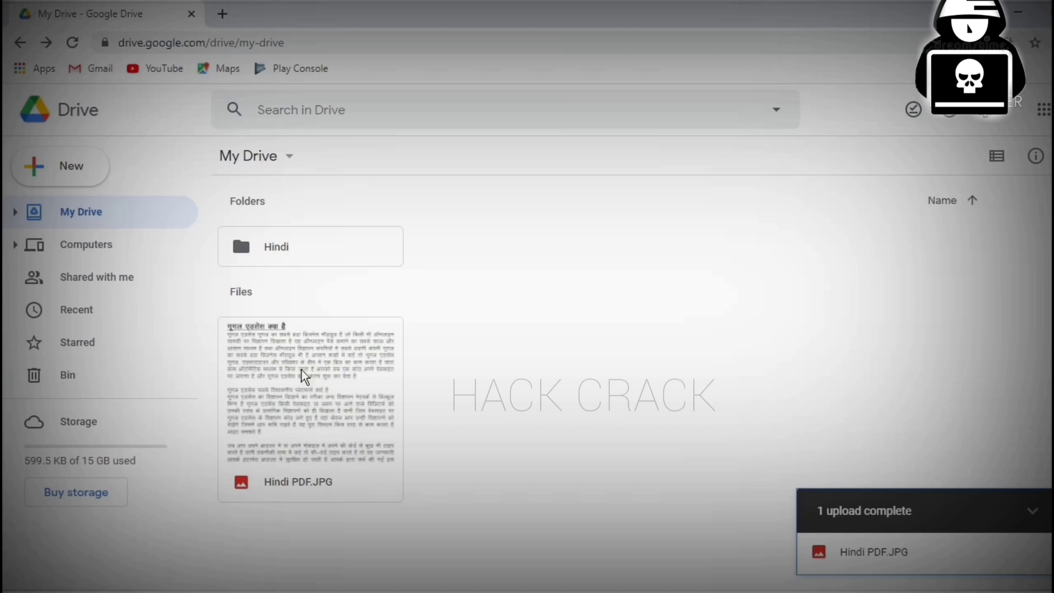
double_click(280, 360)
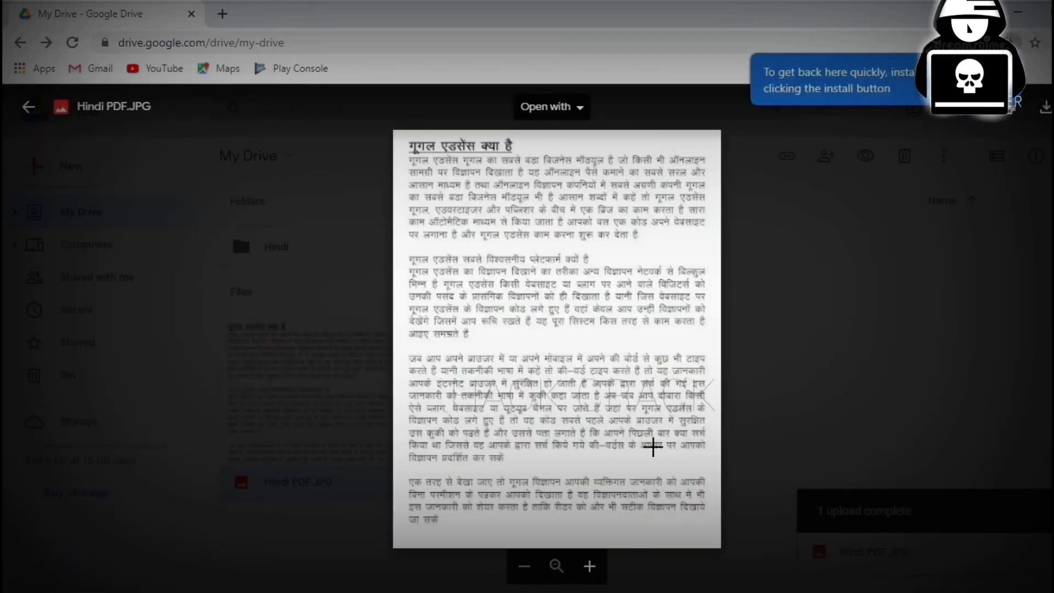
click(769, 395)
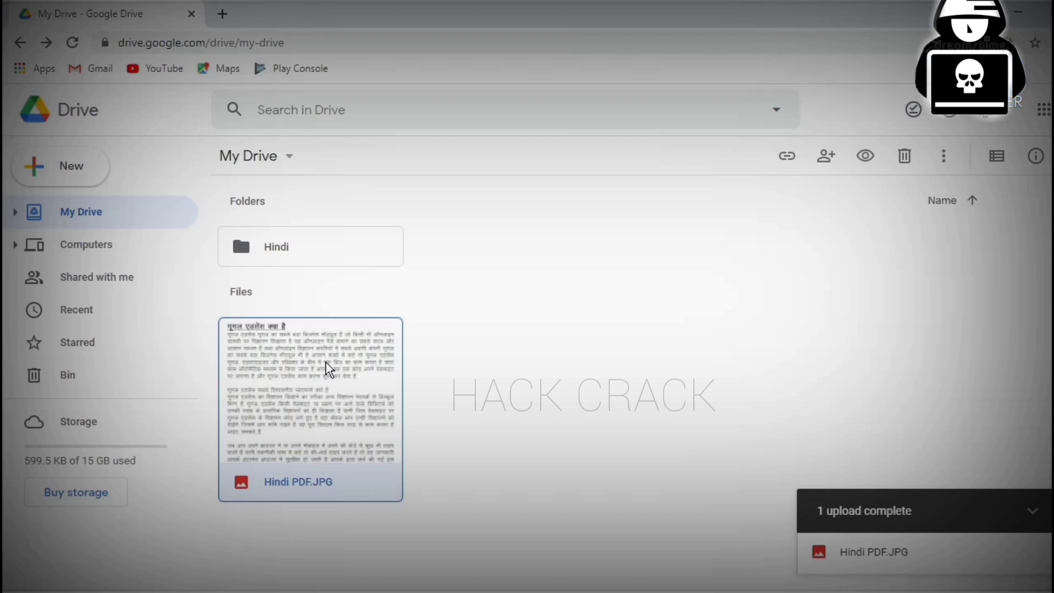
Open the Hindi PDF.JPG image with Google Docs to convert its text.
right_click(255, 345)
click(348, 185)
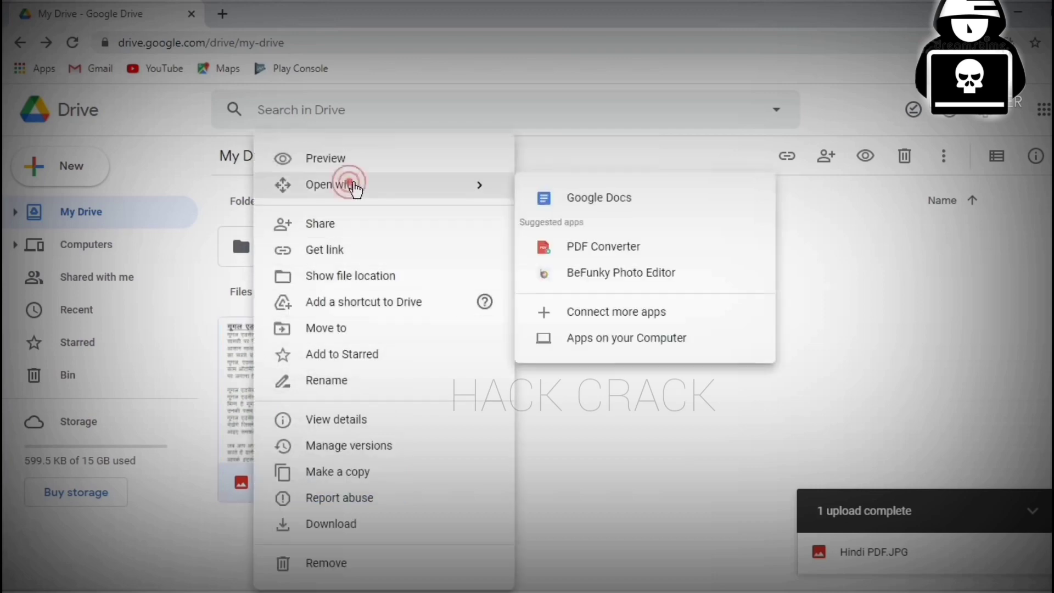
click(640, 210)
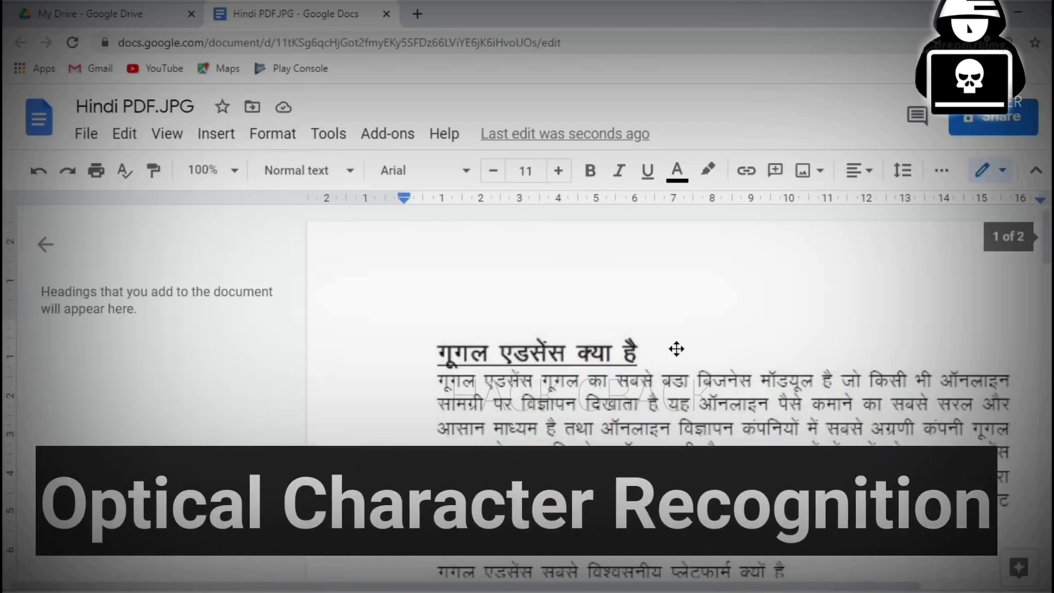
Examine the recognized Hindi text below the scanned image, selecting it through to the end of the document.
scroll(679, 348, down, 15)
scroll(848, 403, down, 2)
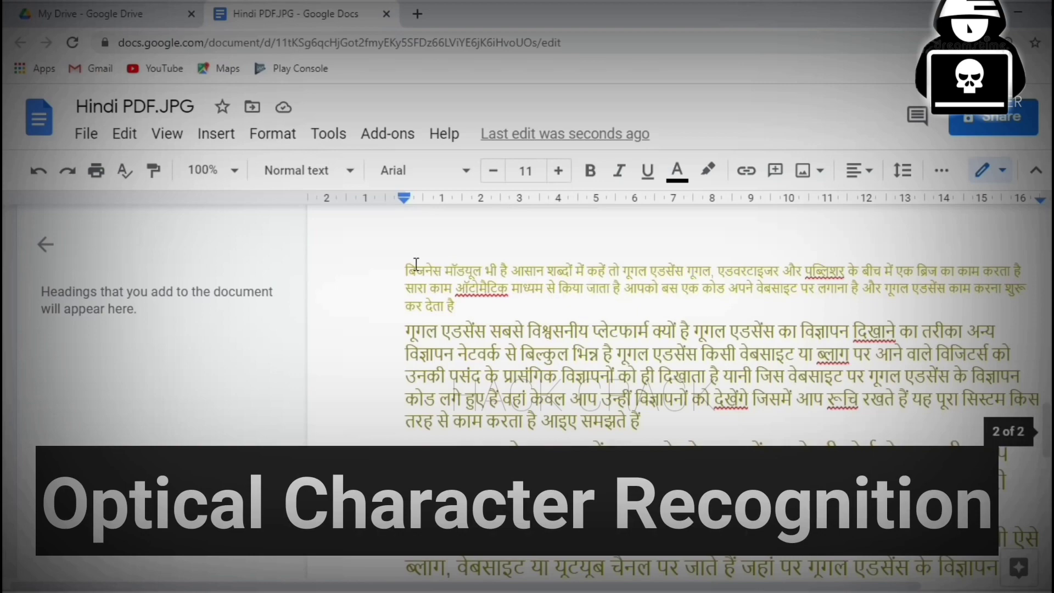
drag(415, 264, 809, 489)
scroll(807, 445, down, 1)
scroll(808, 446, down, 3)
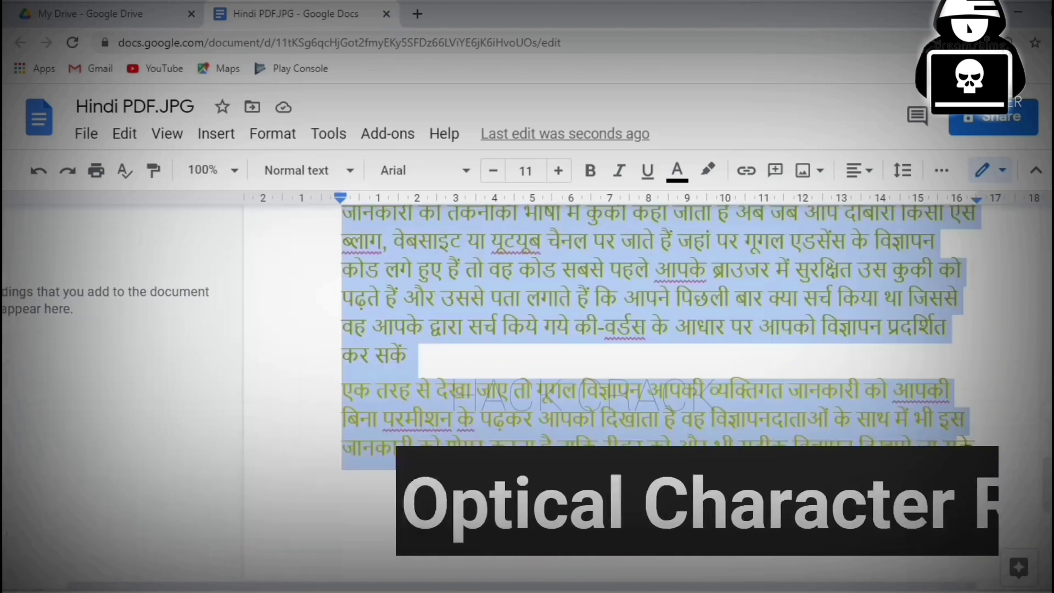
scroll(665, 358, up, 5)
scroll(555, 402, down, 3)
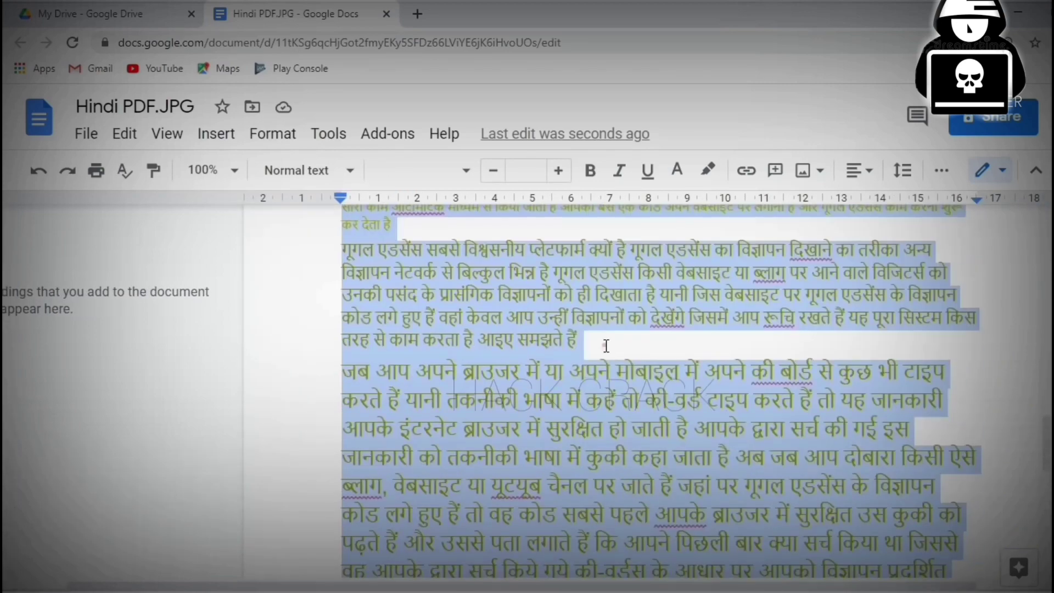
click(604, 346)
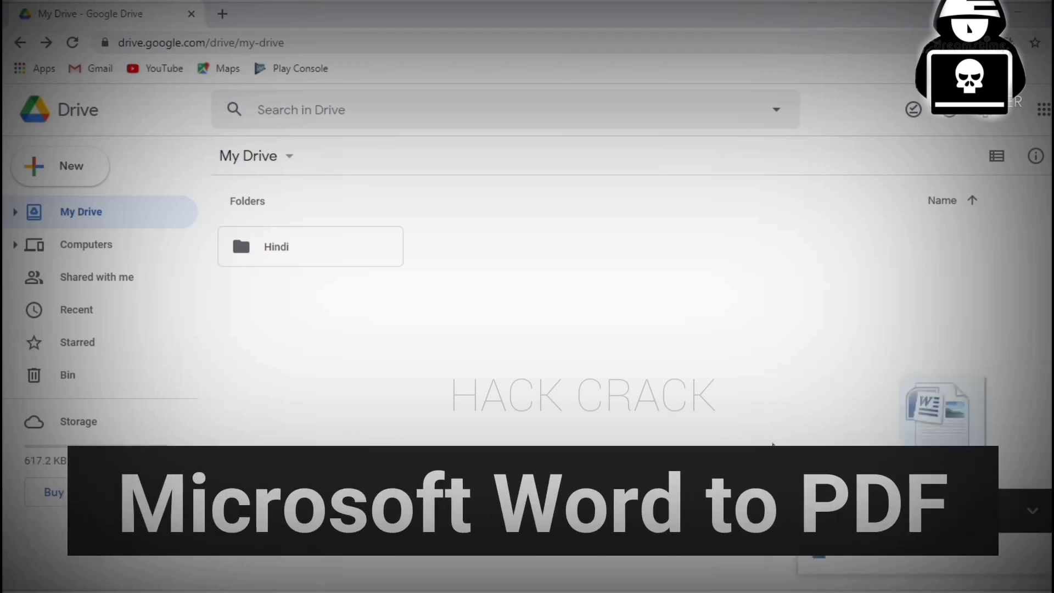
Upload Hindi.docx into My Drive and open it in Google Docs to check its text.
drag(934, 433, 495, 367)
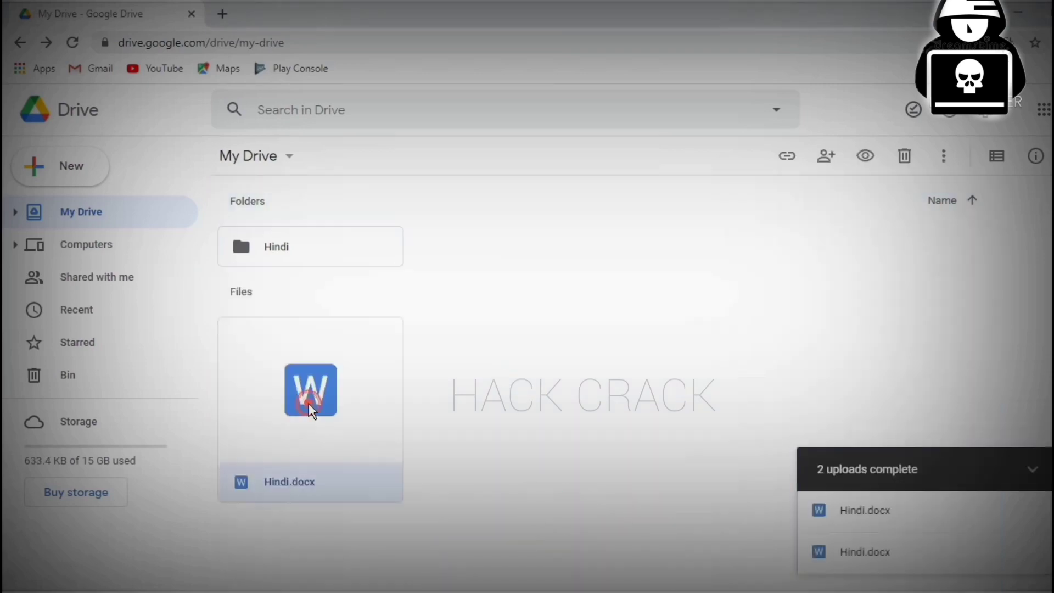
double_click(308, 403)
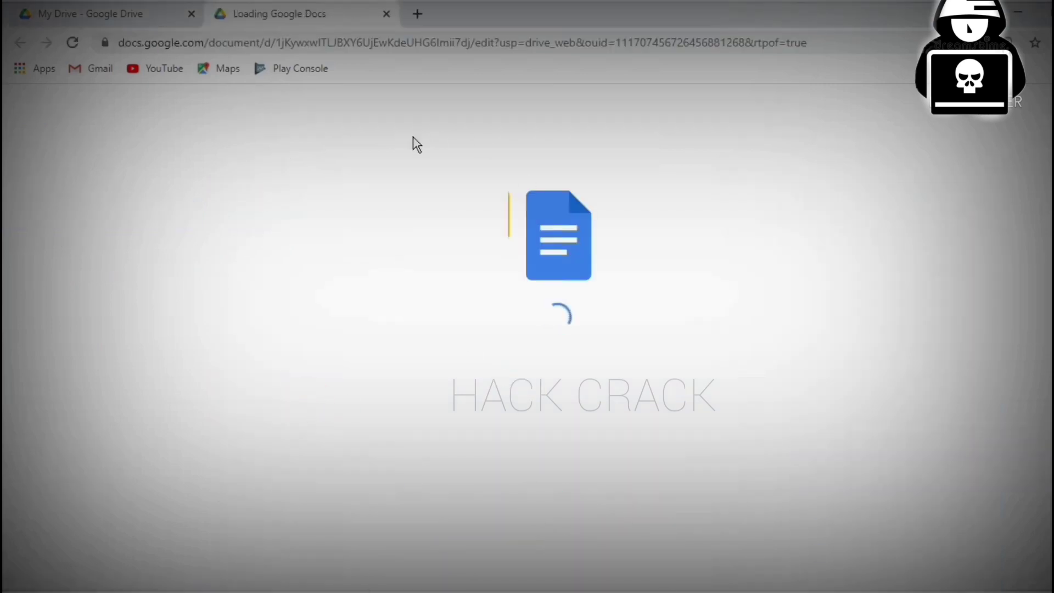
drag(295, 259, 568, 444)
click(500, 446)
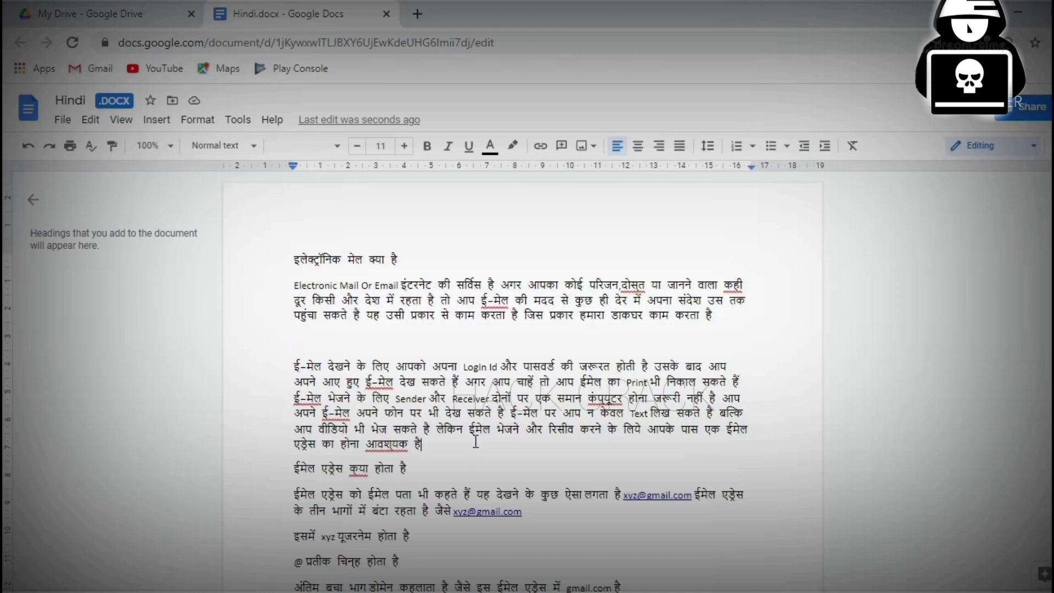
Download the open Hindi Word document as a PDF document.
click(61, 120)
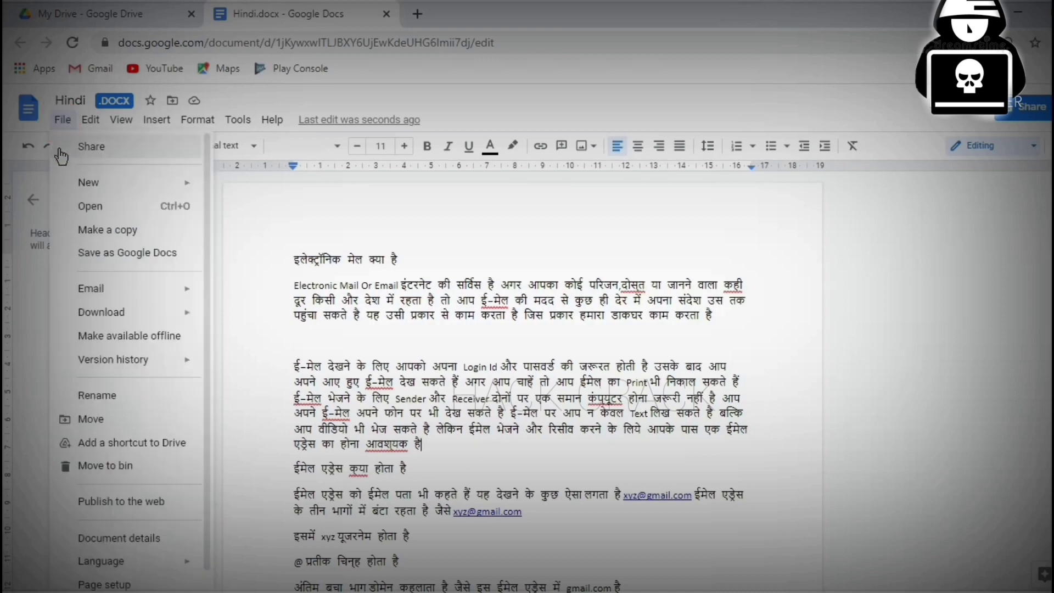
mouse_move(94, 322)
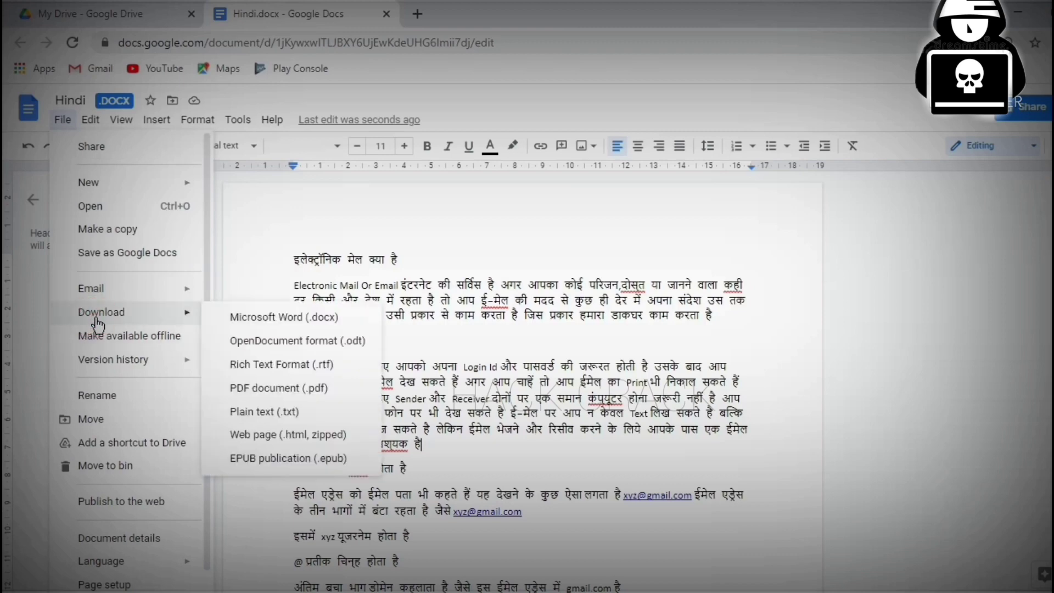
click(346, 396)
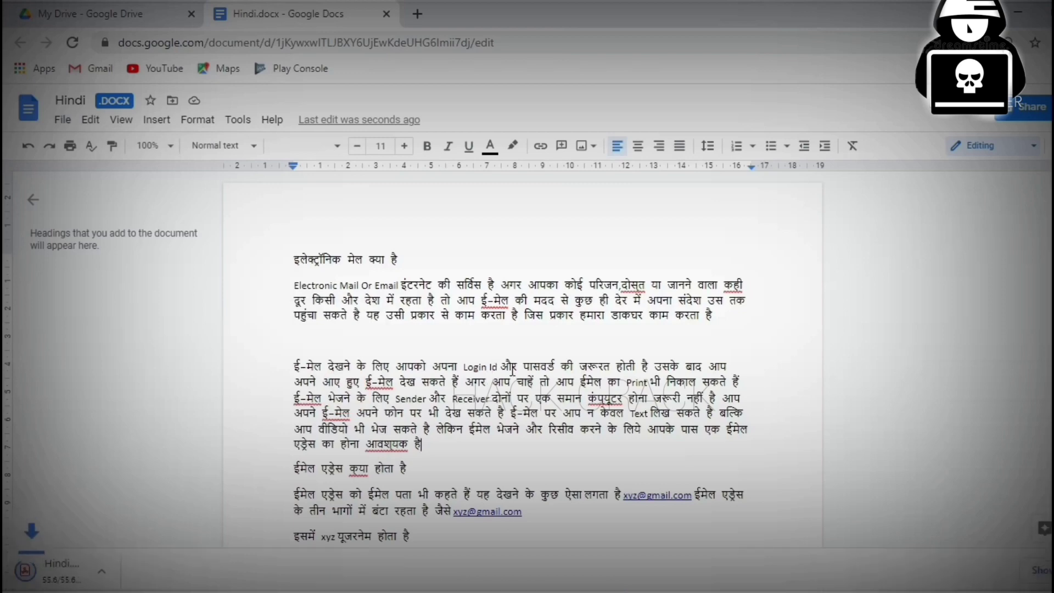
click(98, 585)
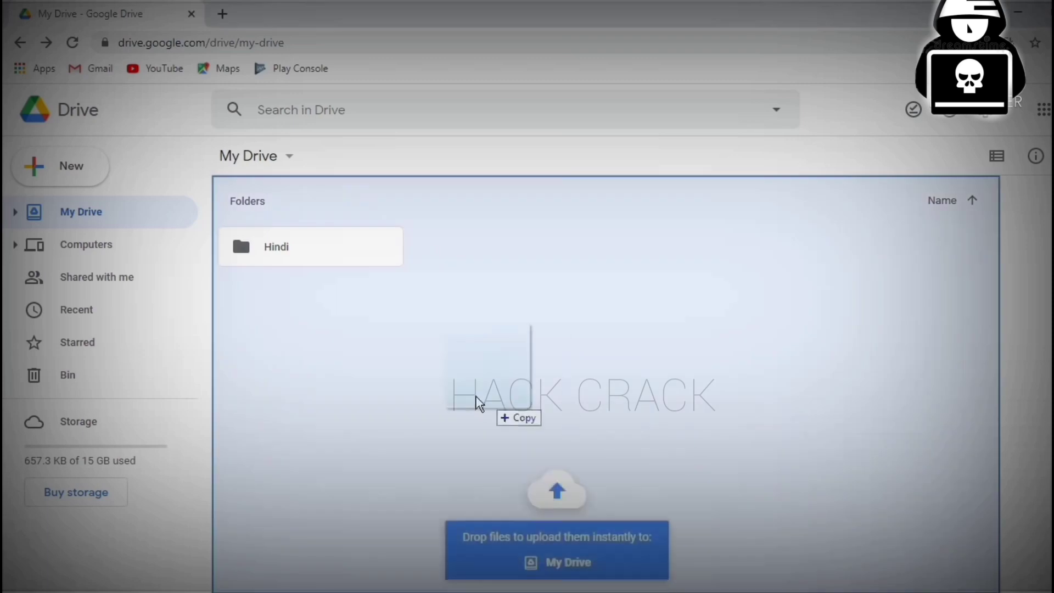
Upload Hindi.docx.pdf into My Drive and open it with Google Docs as editable text.
drag(476, 397, 460, 379)
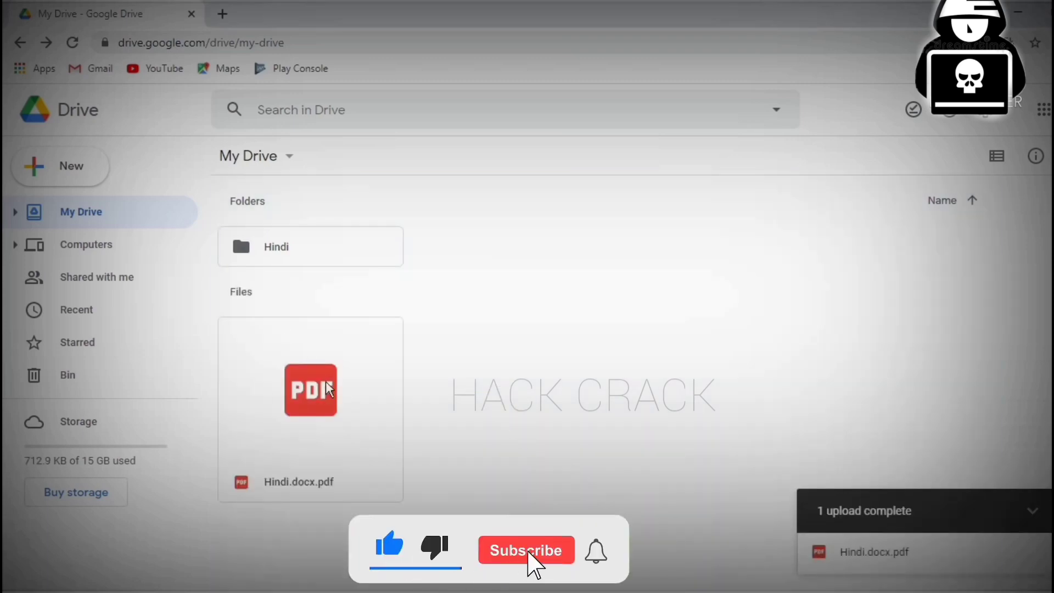
right_click(313, 344)
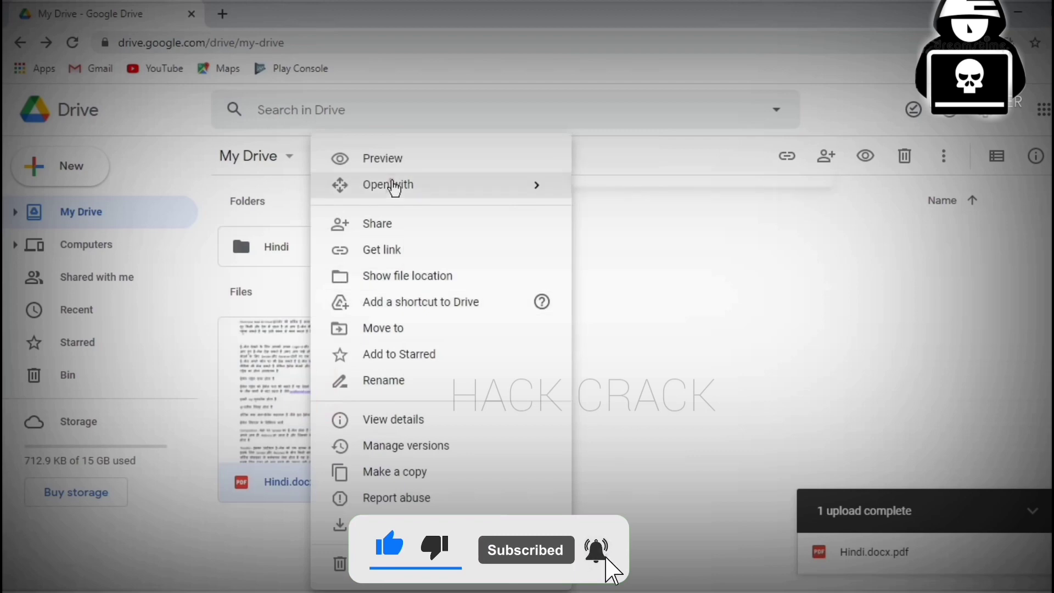
mouse_move(390, 183)
click(653, 199)
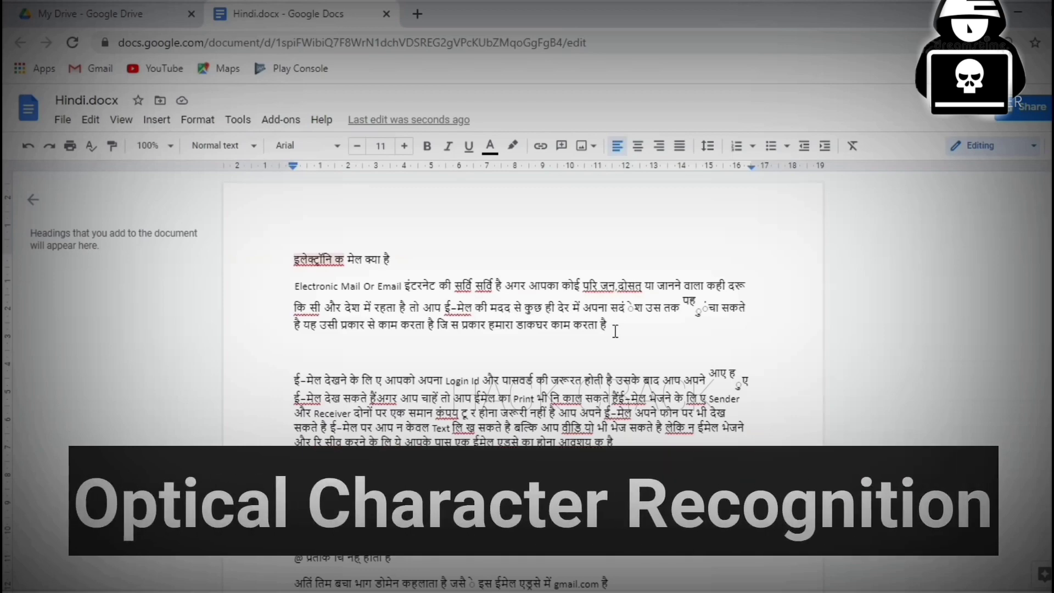
click(432, 259)
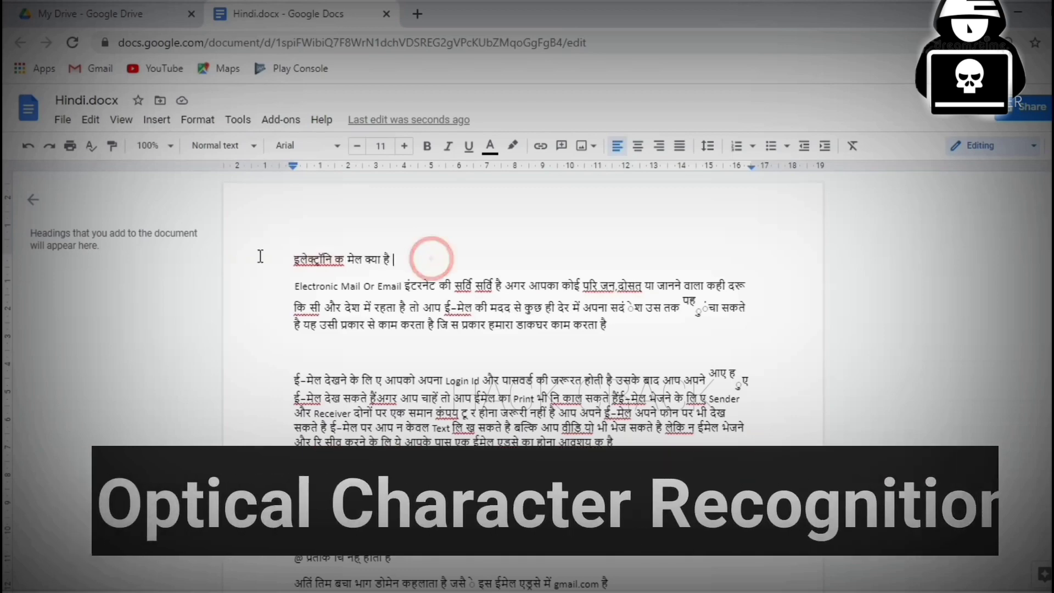
Download the converted Hindi document as Microsoft Word (.docx) and open the downloaded file.
click(62, 119)
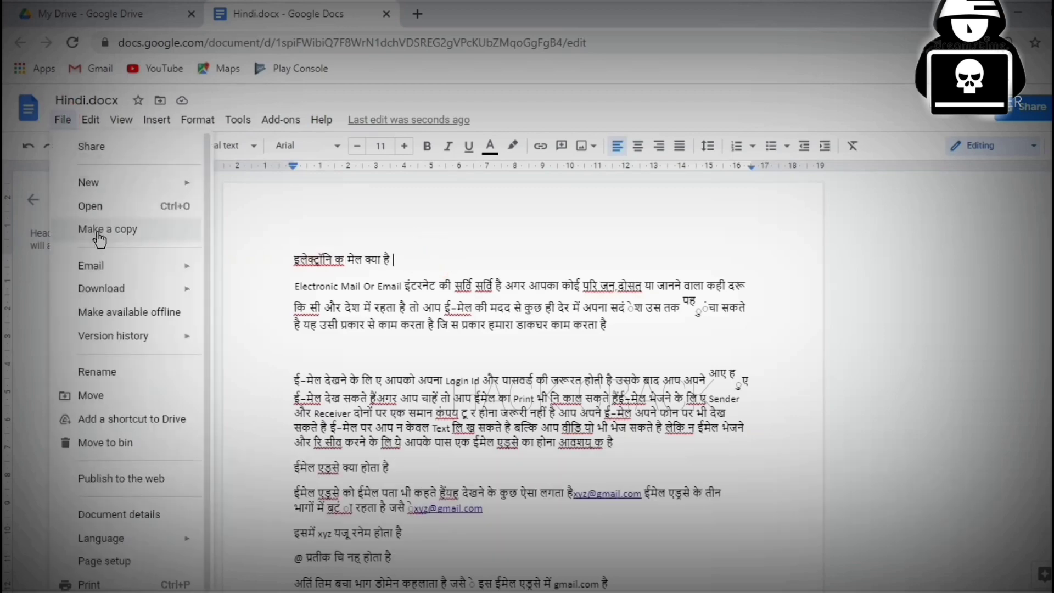
mouse_move(169, 299)
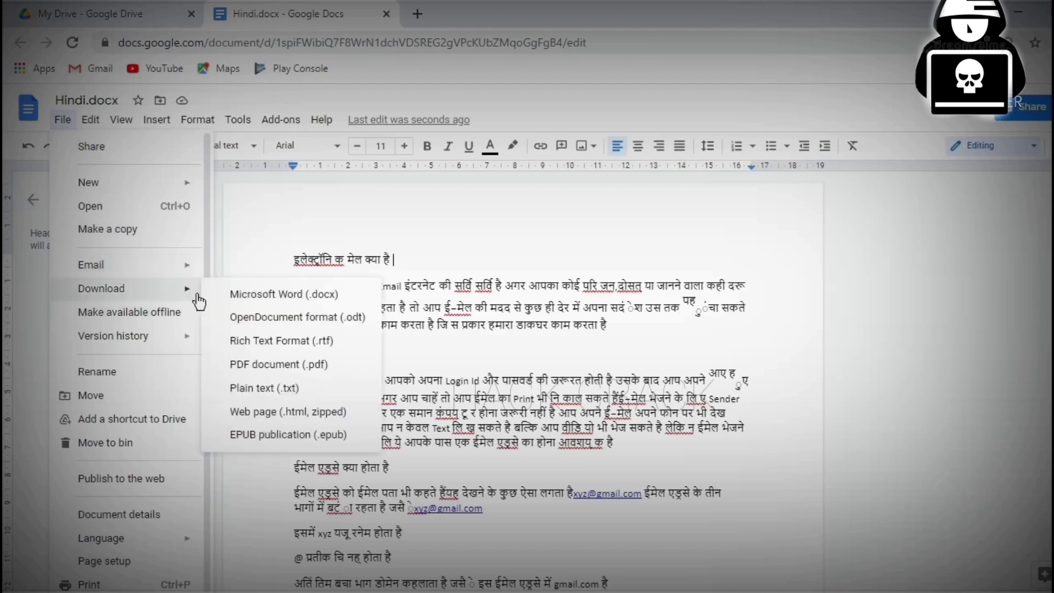
click(340, 295)
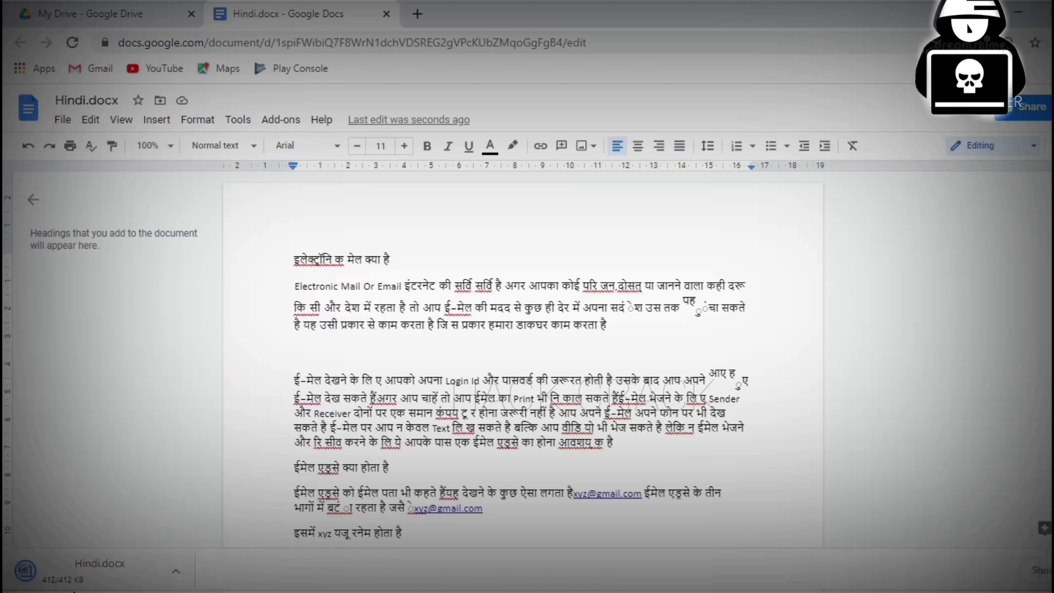
click(90, 575)
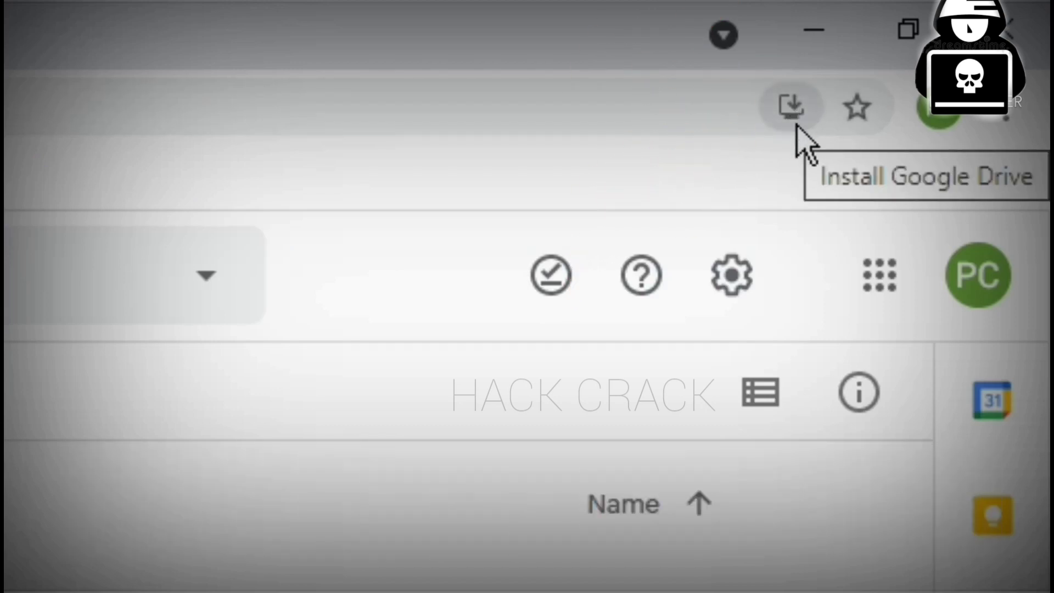
Install Google Drive as a desktop app and, after closing its window, relaunch it from its desktop shortcut.
click(793, 124)
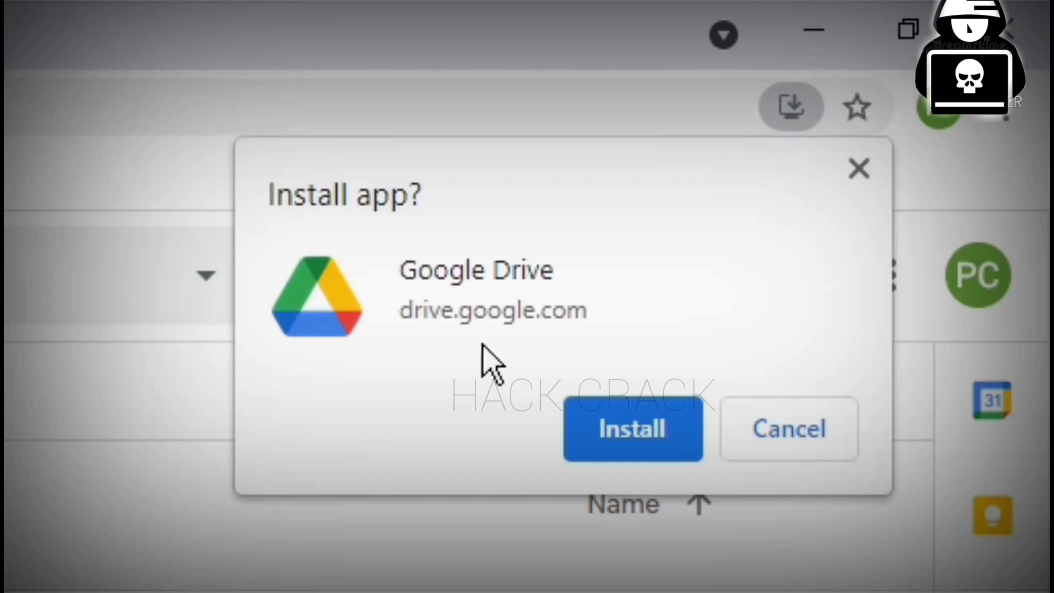
click(661, 442)
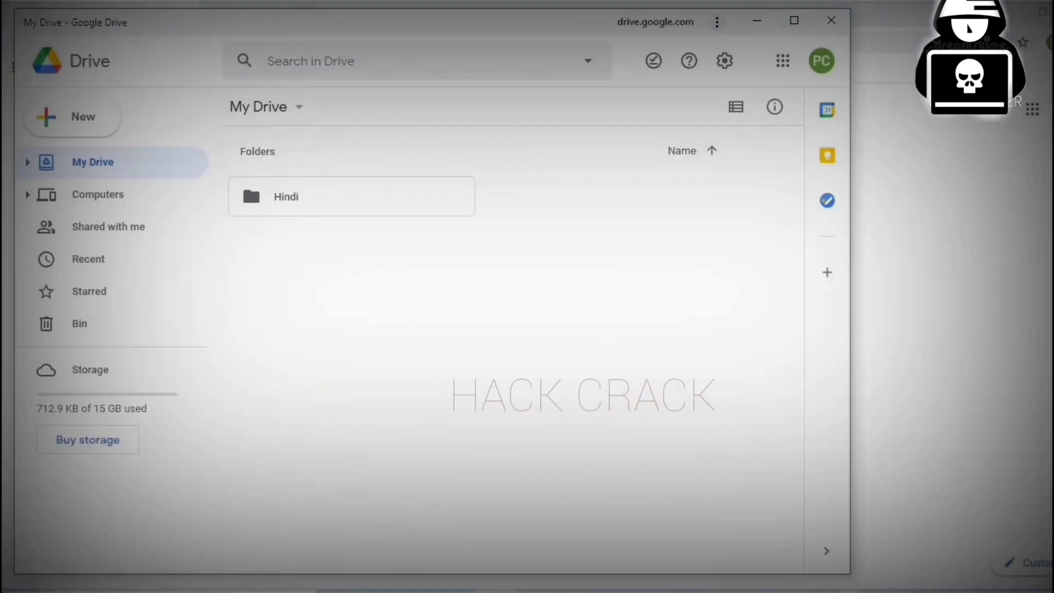
drag(531, 22, 715, 57)
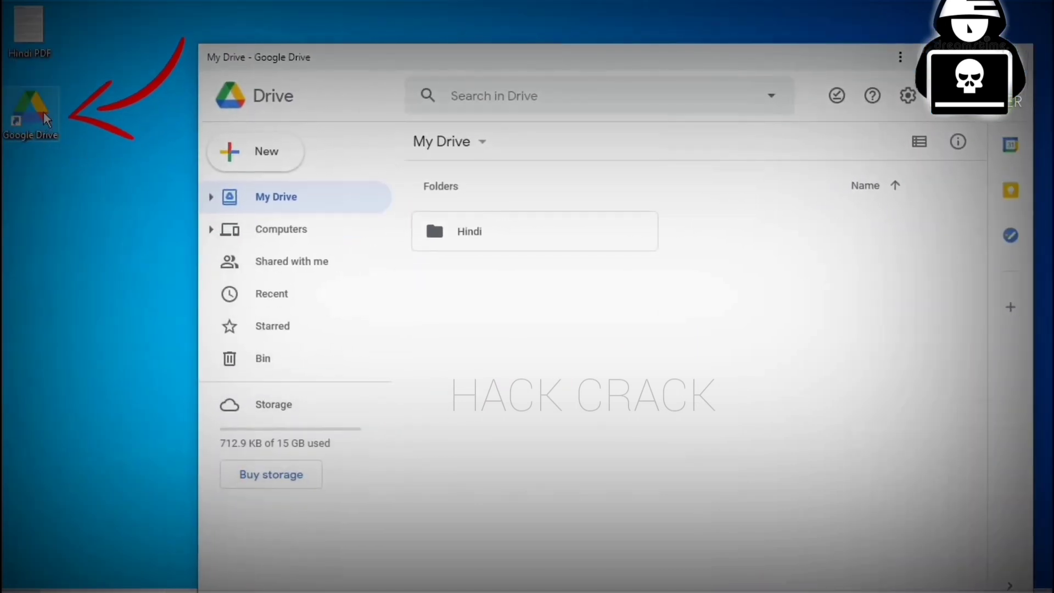
click(1021, 56)
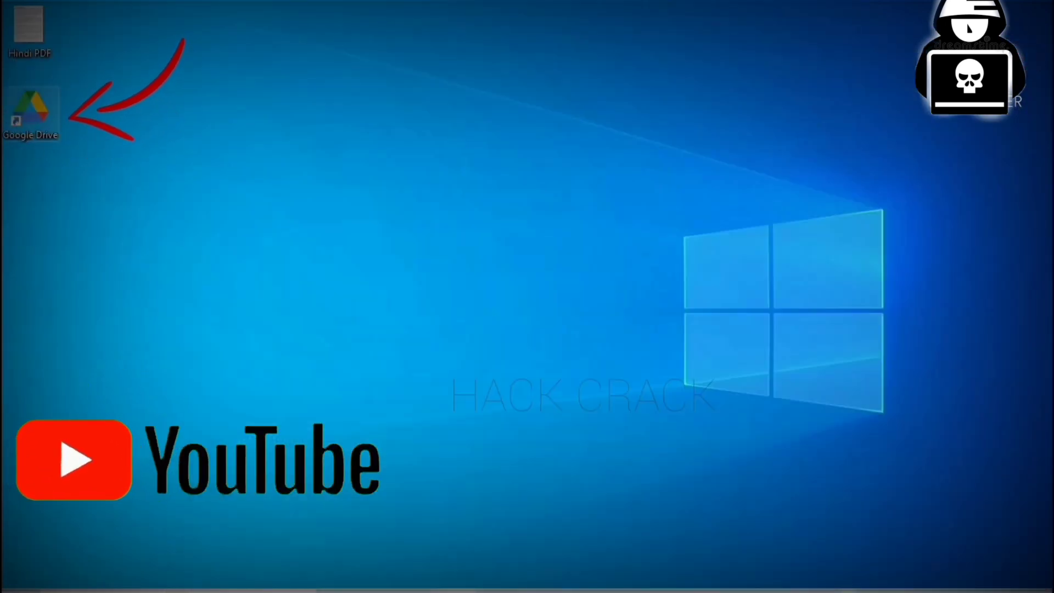
click(34, 114)
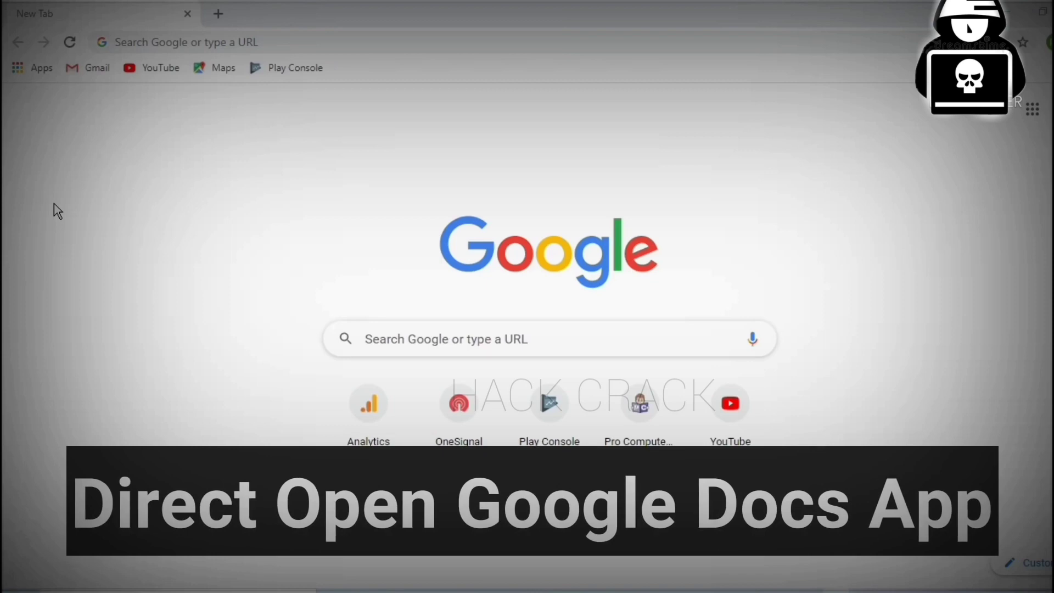
Create a blank Google Docs document directly from the browser with the address doc.new.
click(167, 43)
text(do)
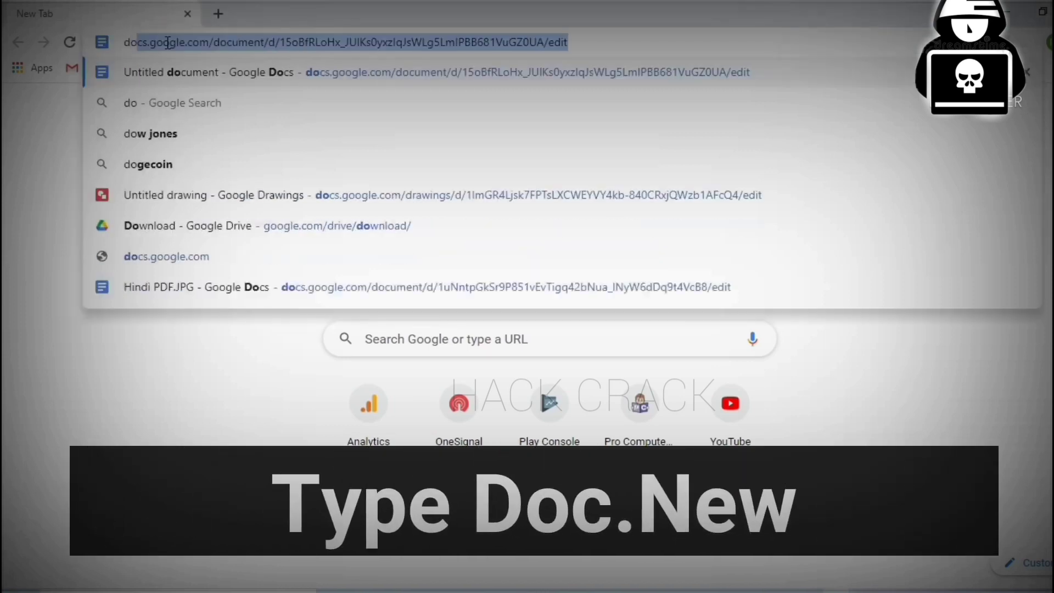
text(c.new)
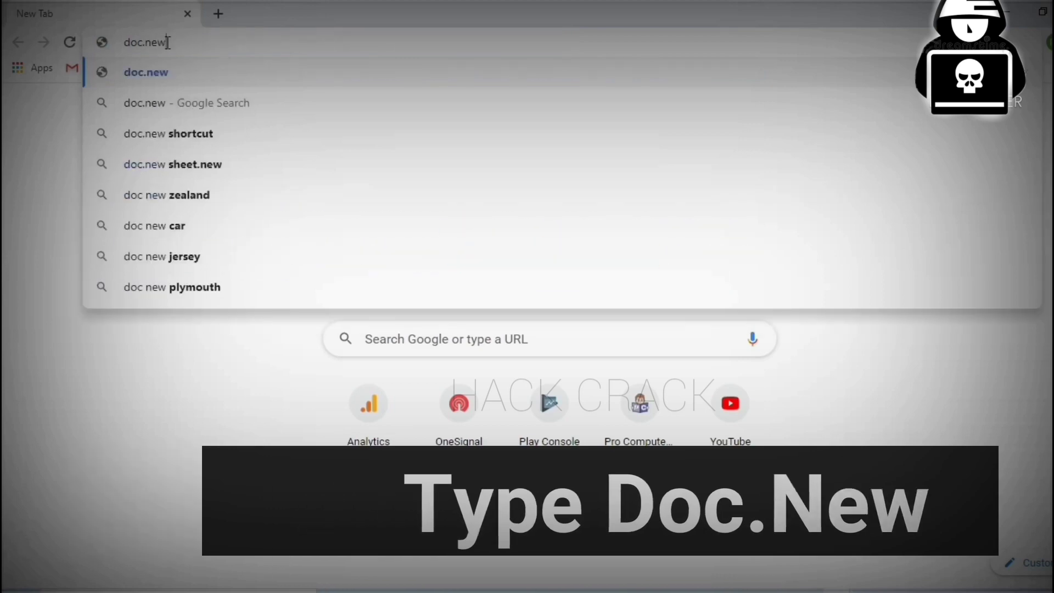
key(Return)
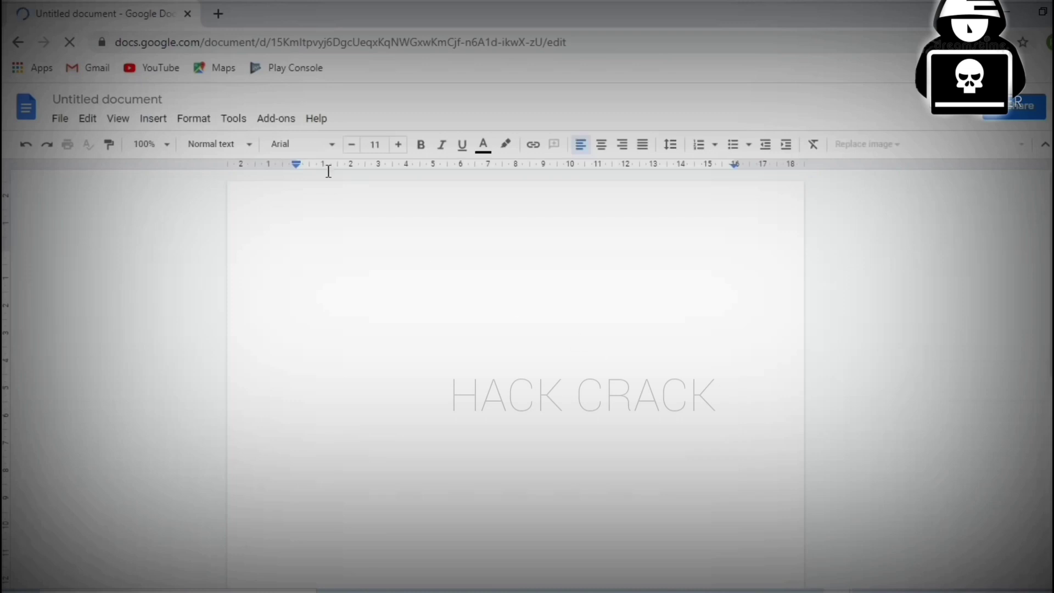
Create a blank Google Sheets spreadsheet in a new browser tab with the address sheet.new.
click(218, 14)
click(217, 42)
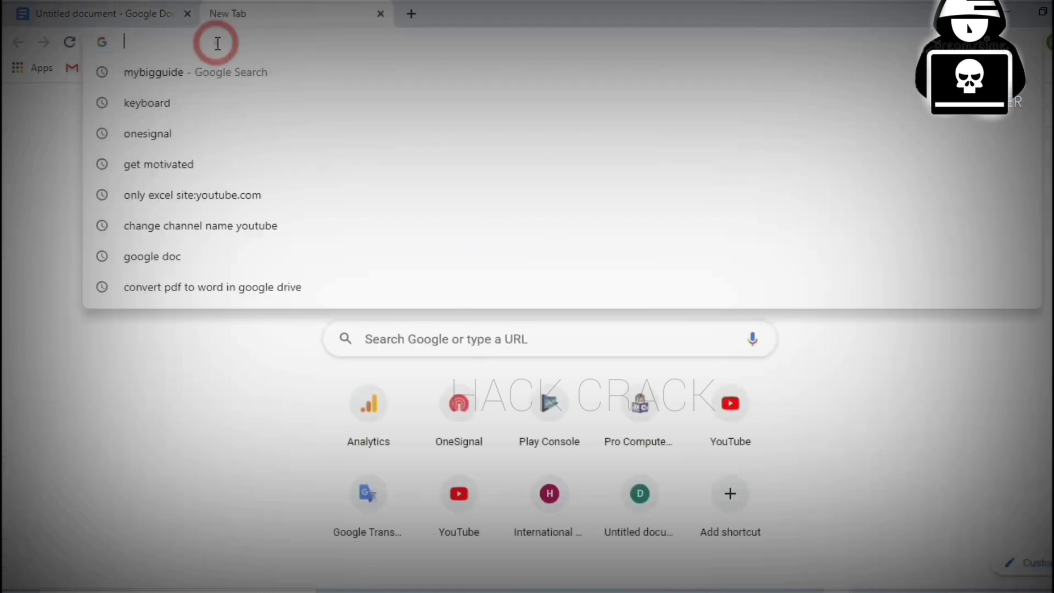
text(sheet)
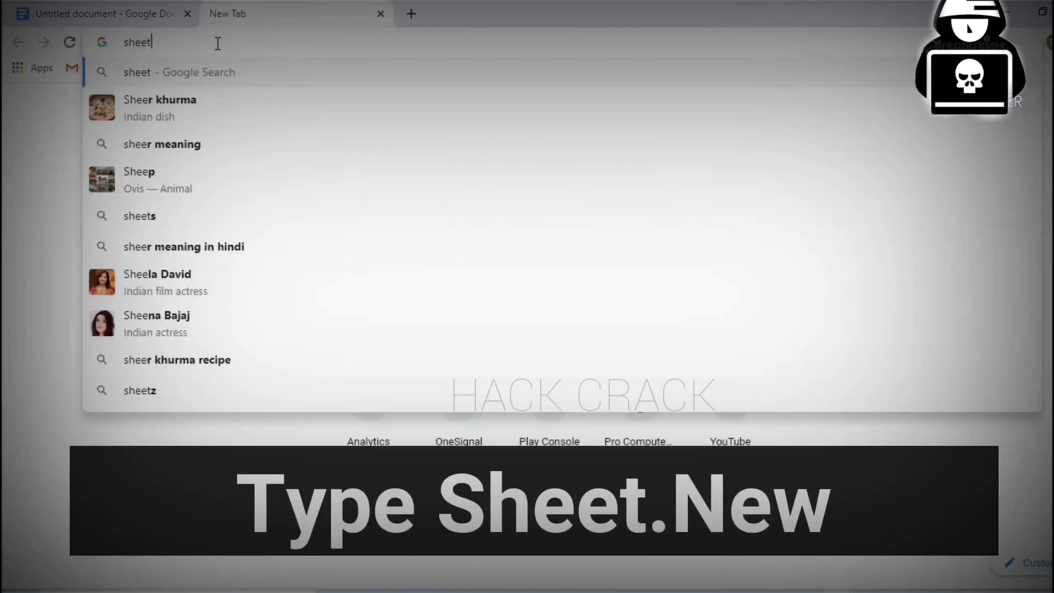
text(.new)
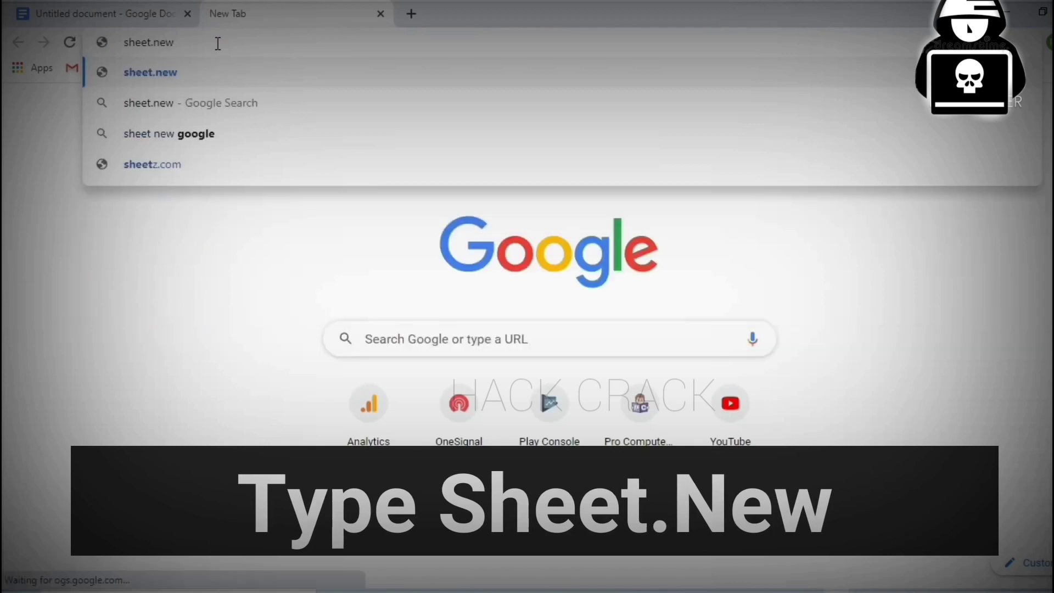
key(Return)
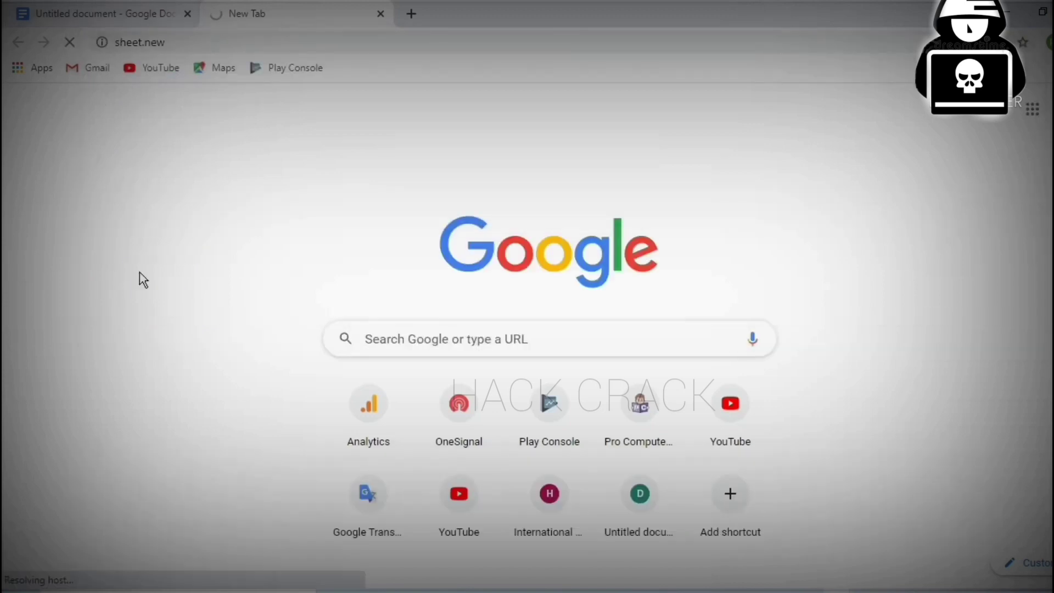
Create a blank Google Slides presentation in another new browser tab with the address slide.new.
click(413, 15)
click(412, 44)
text(sl)
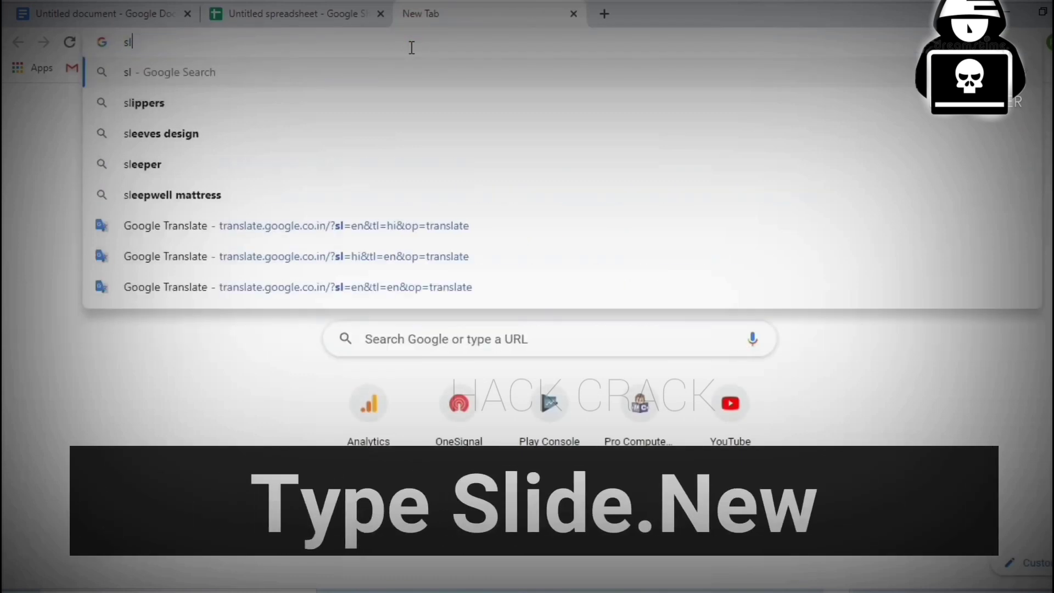
text(ide.n)
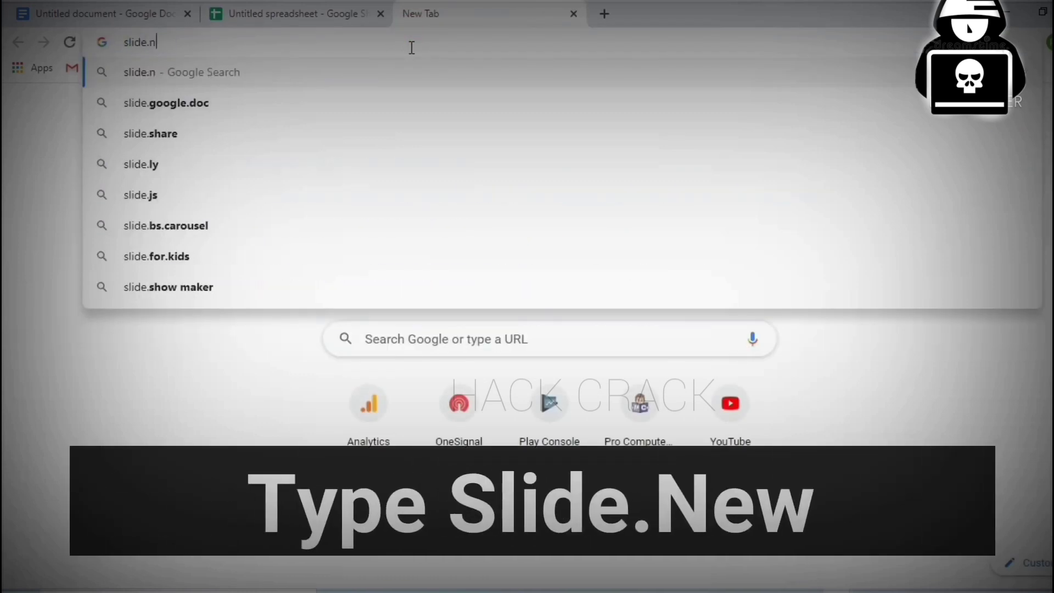
text(ew)
key(Return)
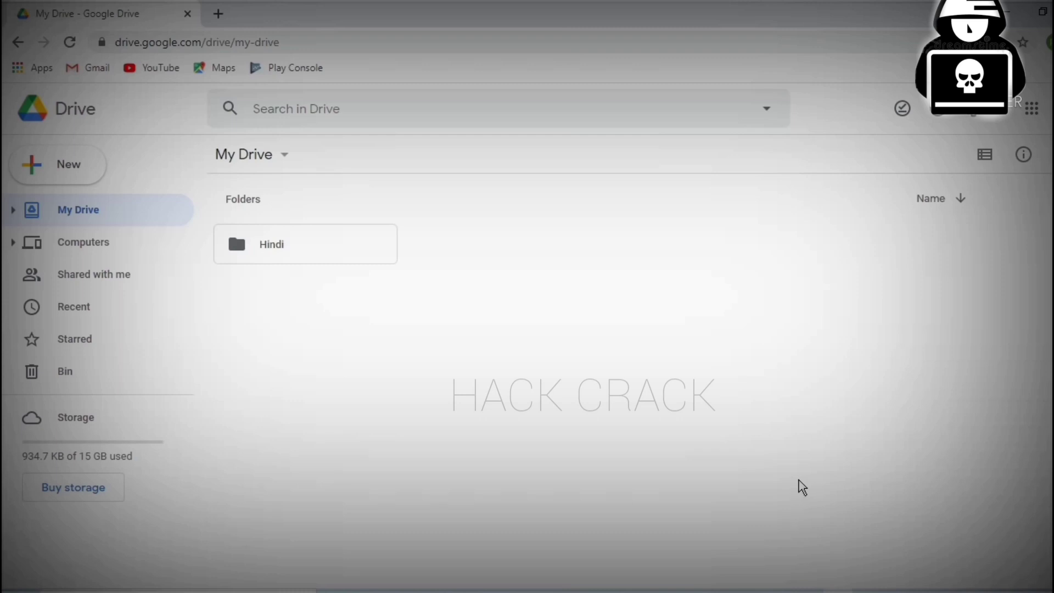
double_click(262, 246)
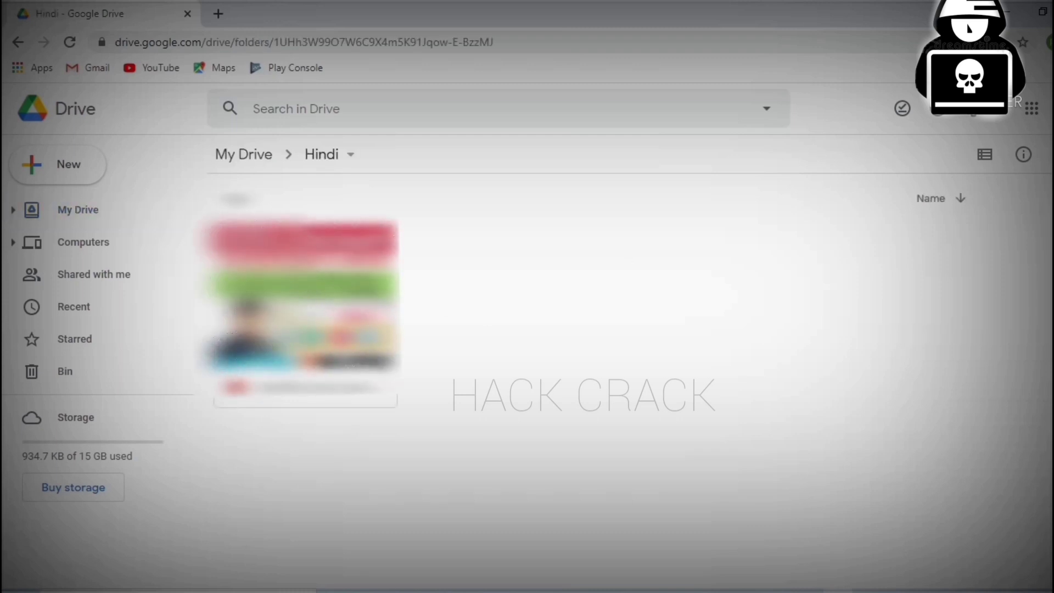
right_click(297, 249)
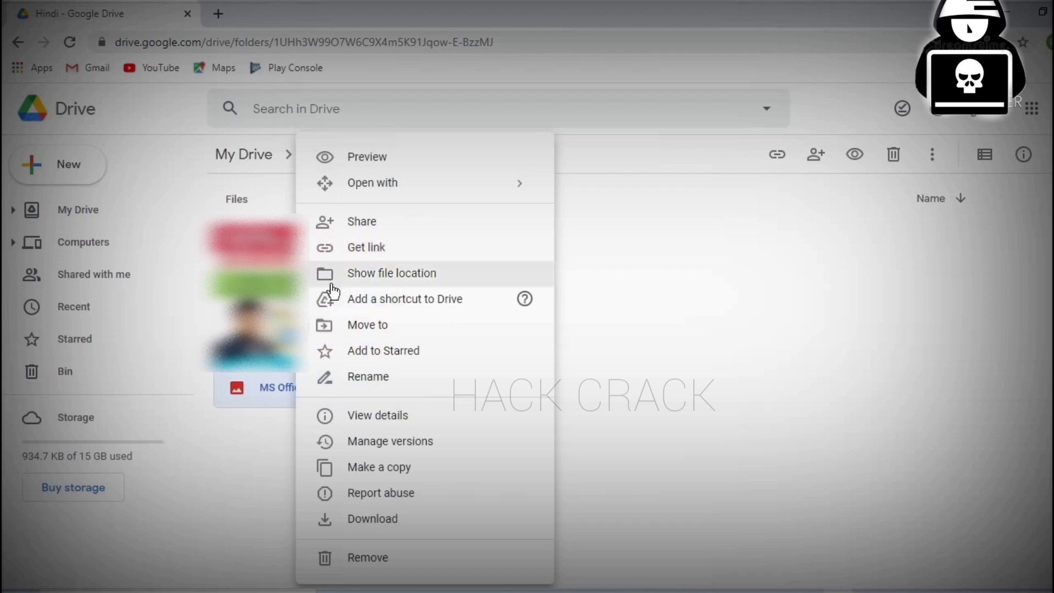
click(482, 306)
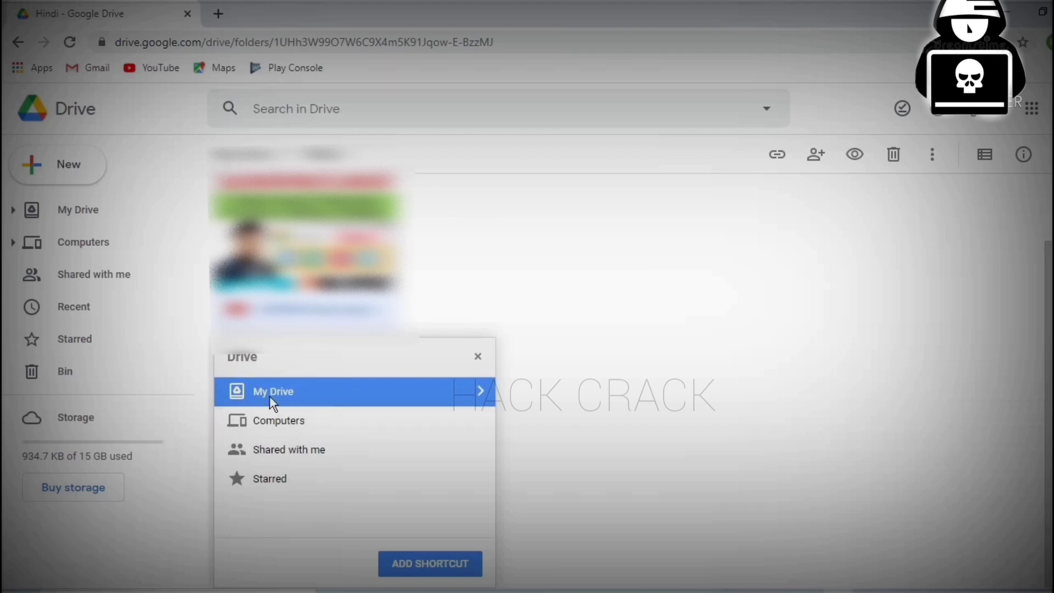
click(482, 391)
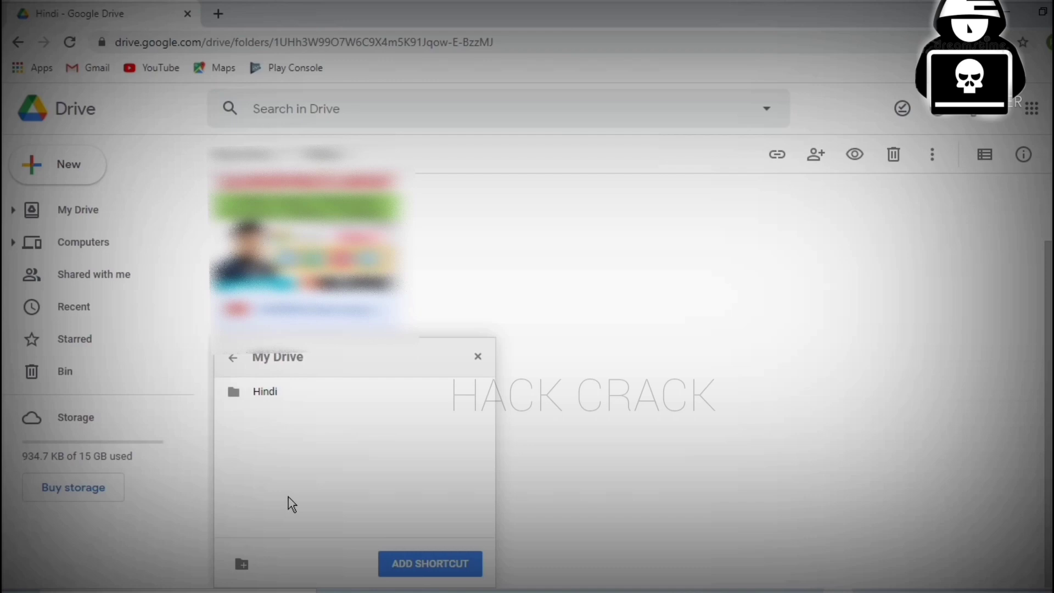
click(232, 357)
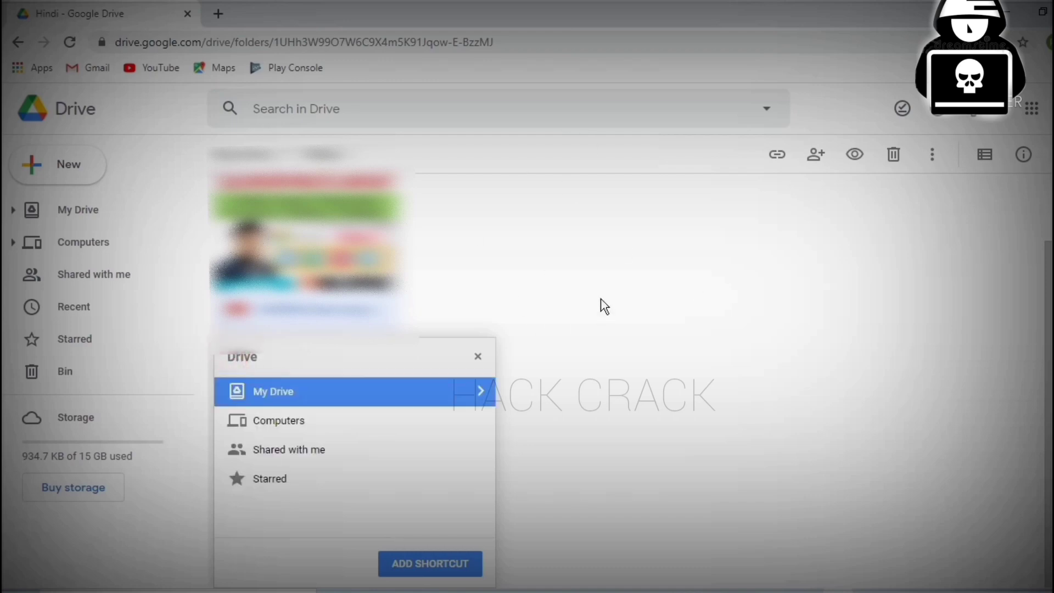
click(242, 155)
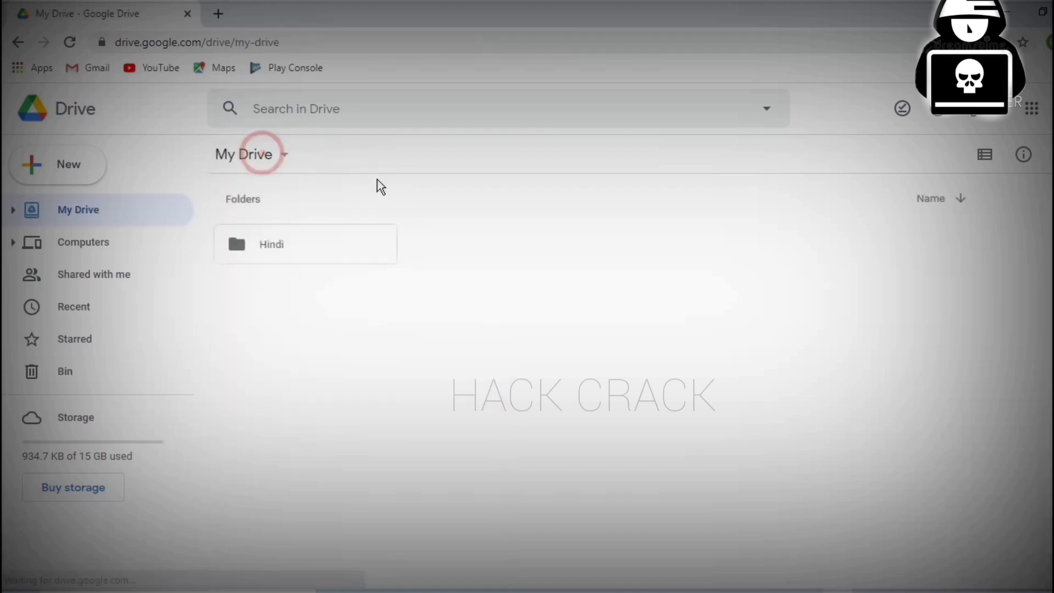
Add a My Drive shortcut to the image file inside the Hindi folder and show the new shortcut's options in My Drive.
click(289, 242)
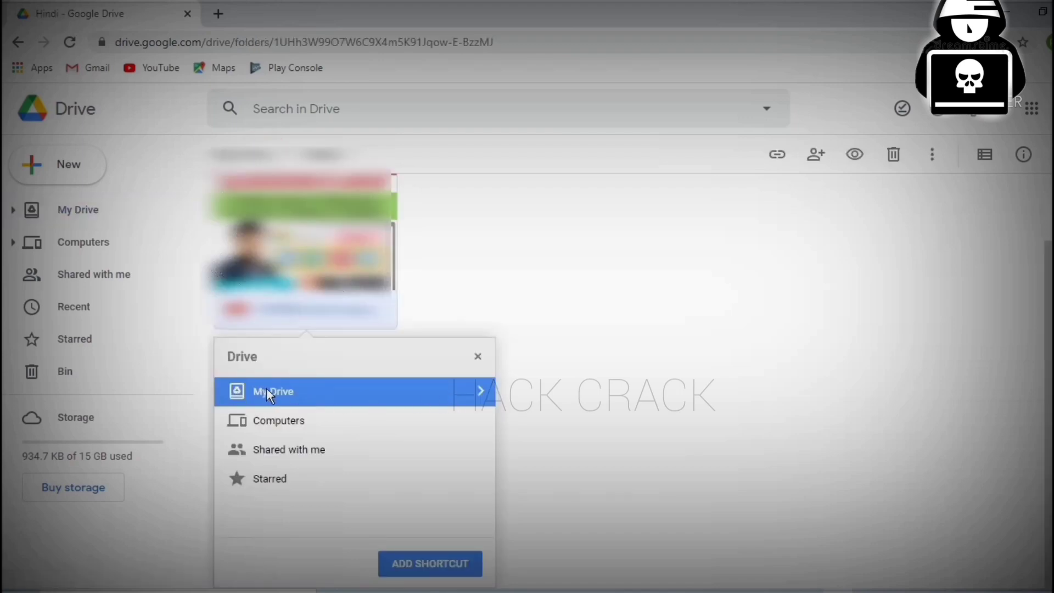
click(422, 571)
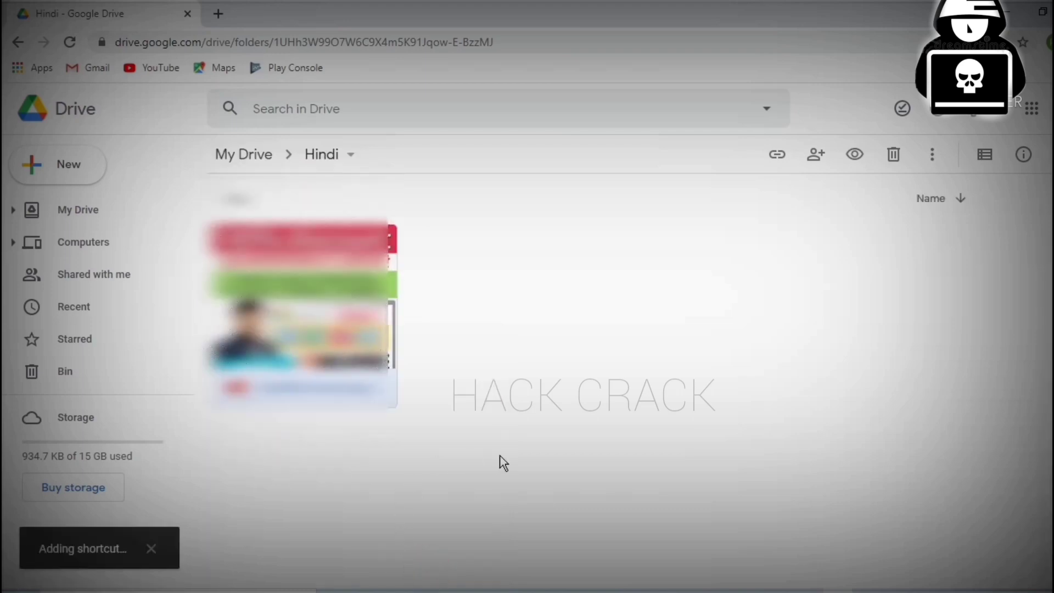
click(245, 156)
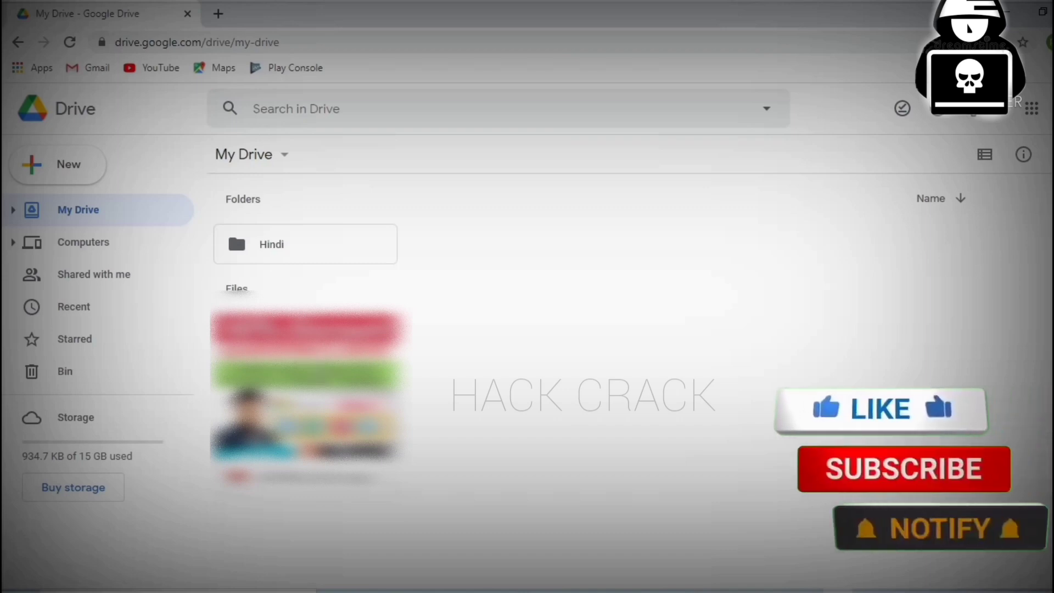
right_click(320, 373)
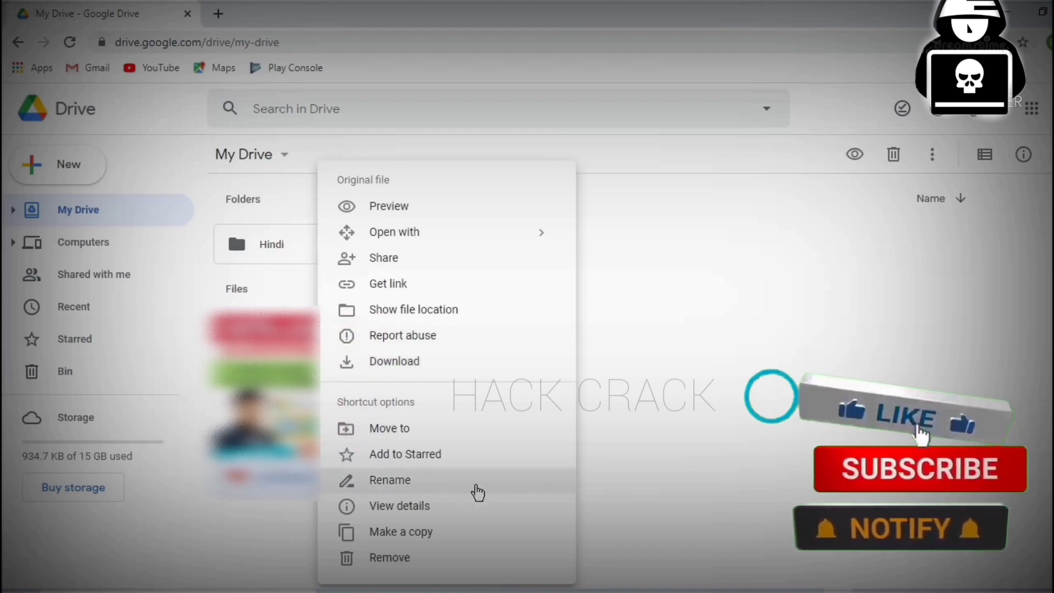